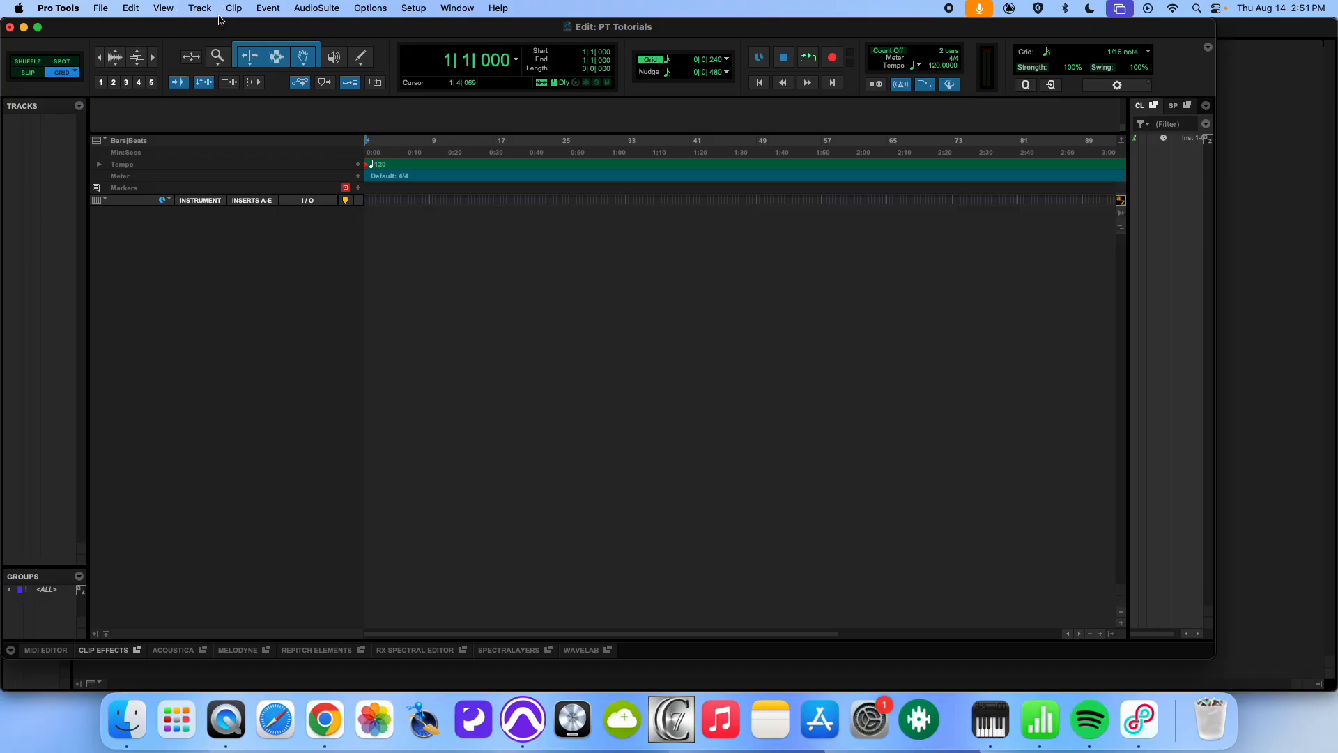
Create two new stereo instrument tracks with a tick-based timebase.
left_click(200, 8)
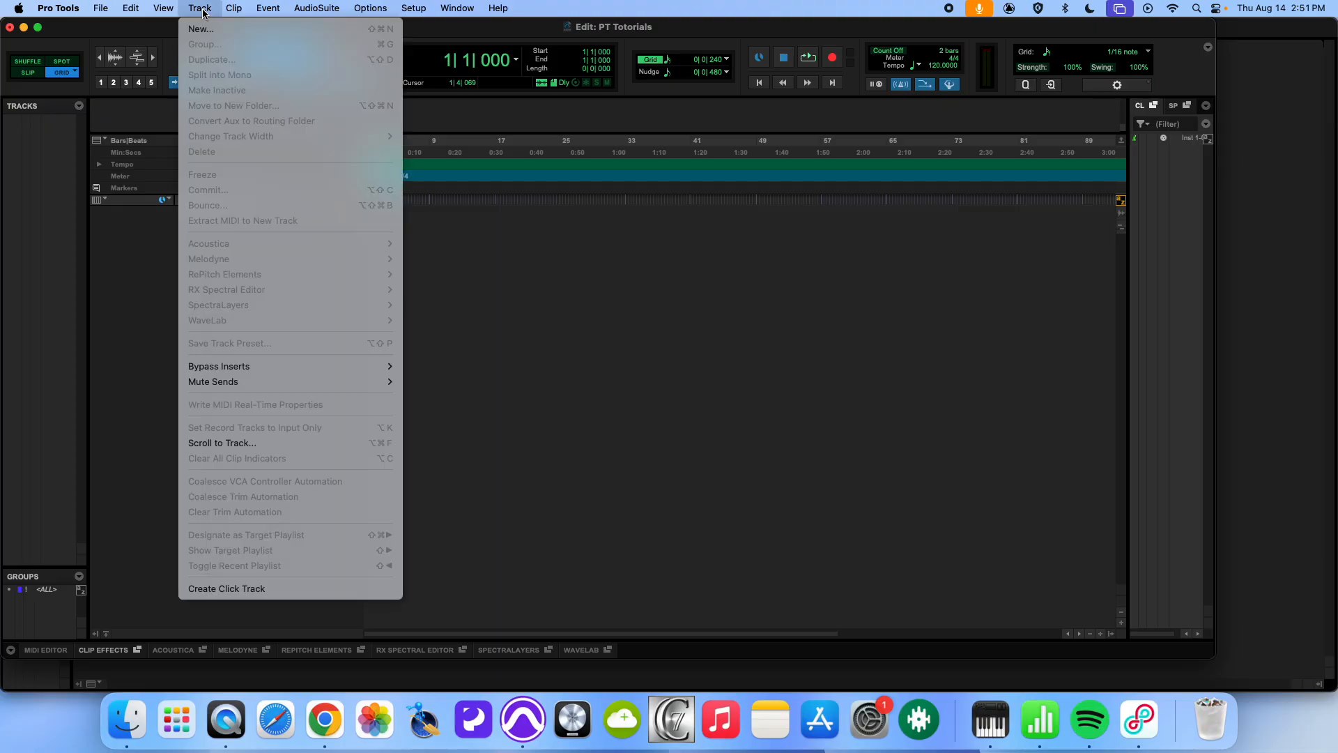
left_click(204, 26)
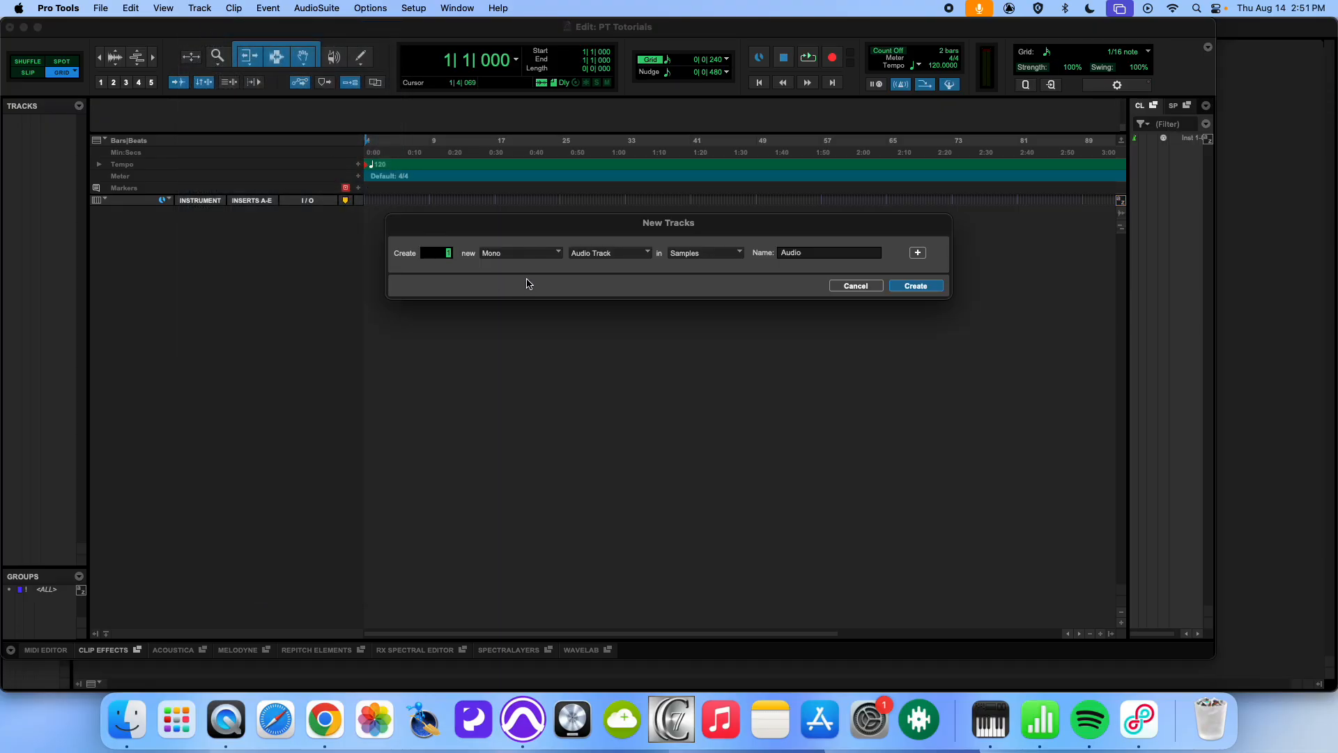
left_click(597, 258)
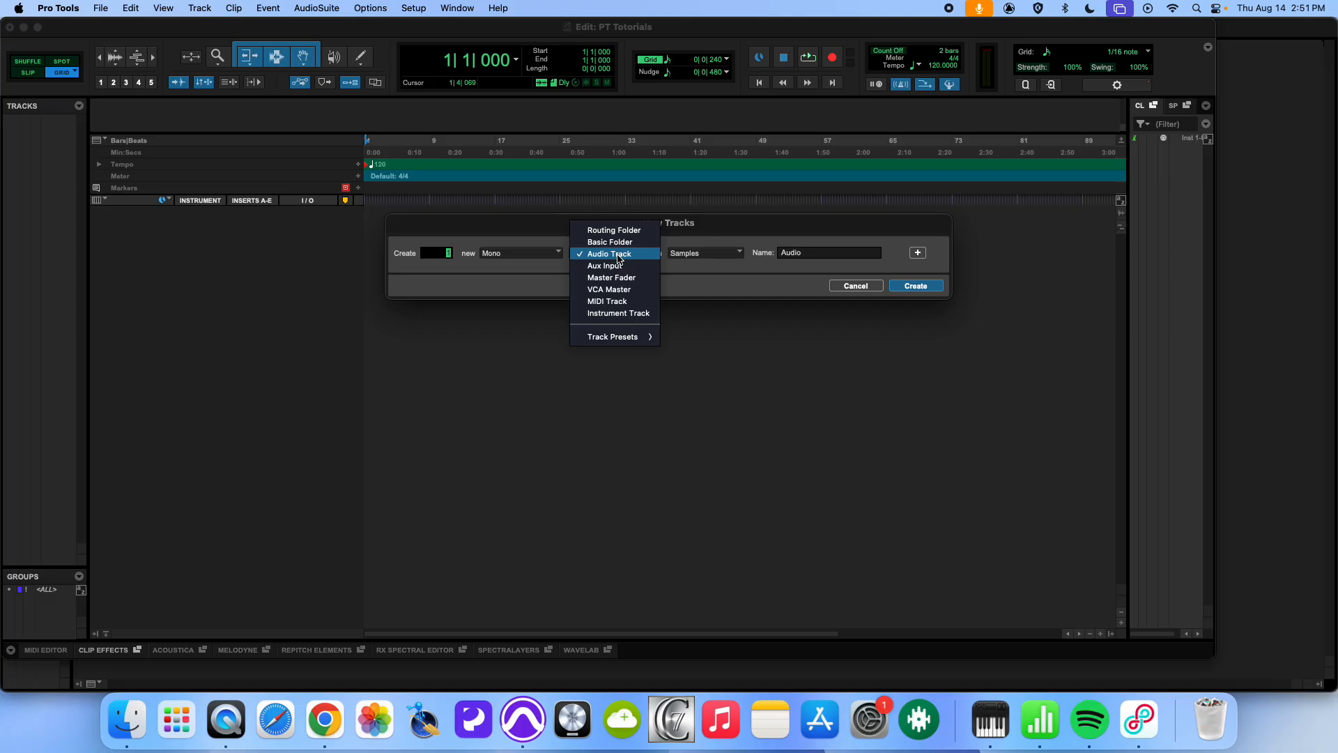
left_click(618, 313)
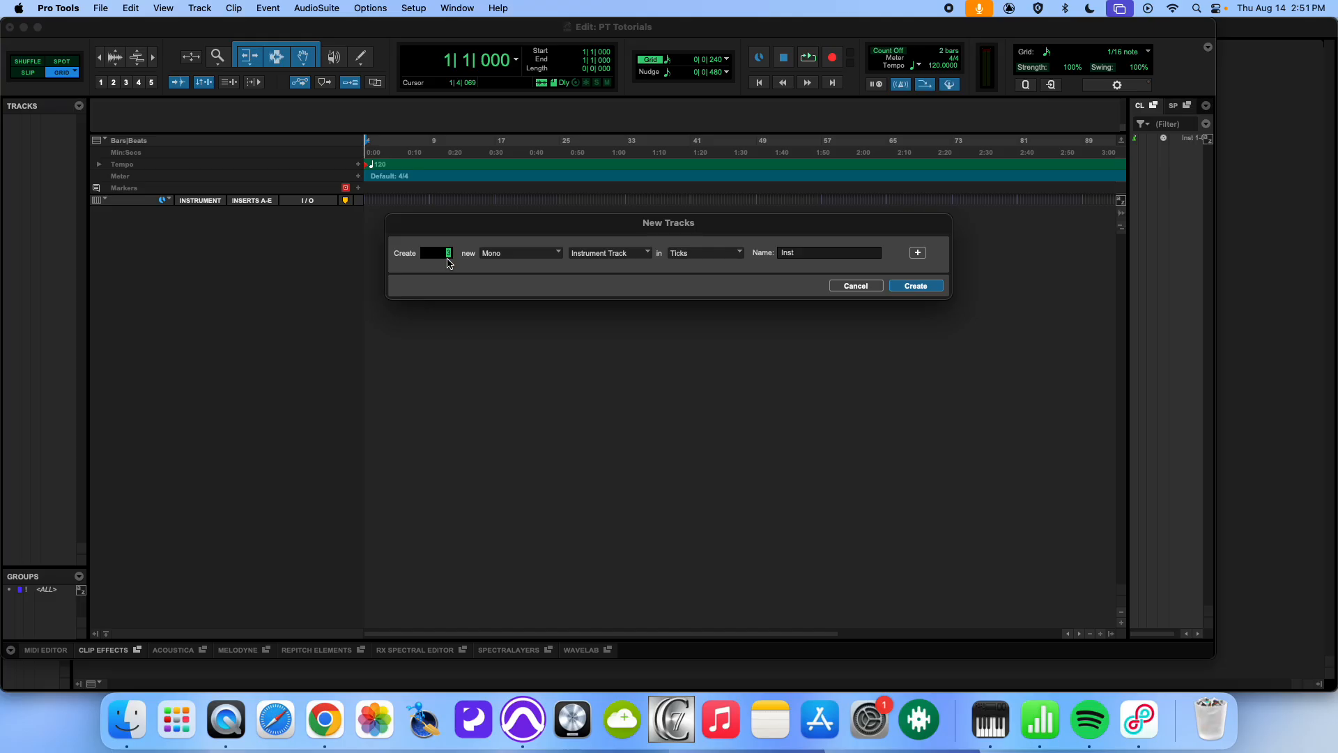
left_click(499, 260)
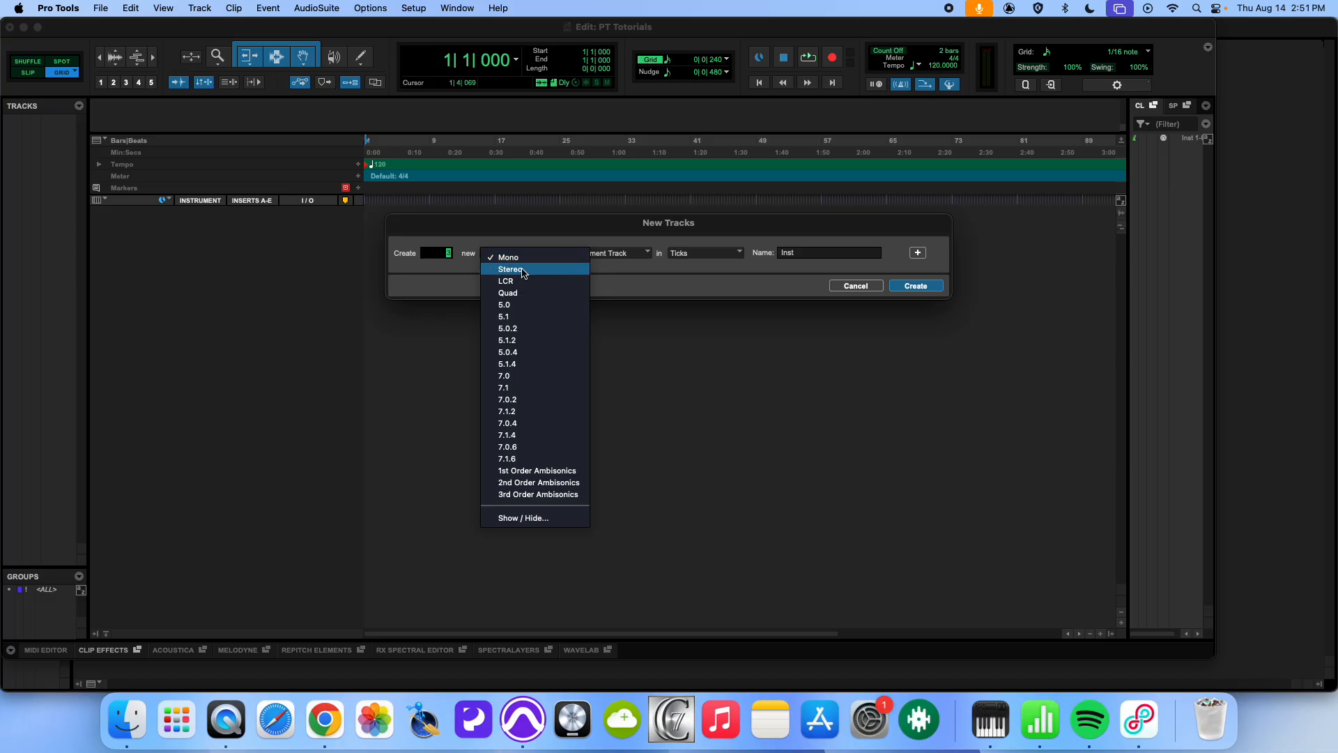
left_click(523, 273)
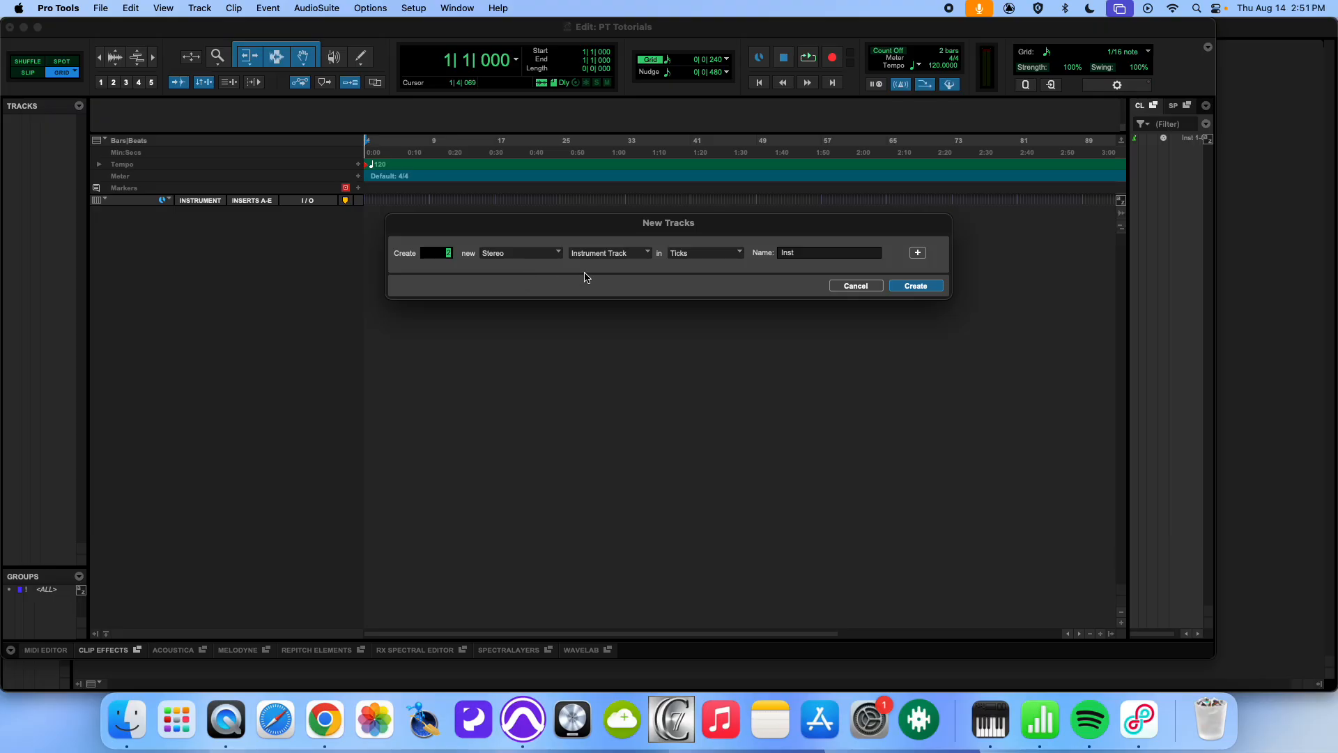
left_click(926, 288)
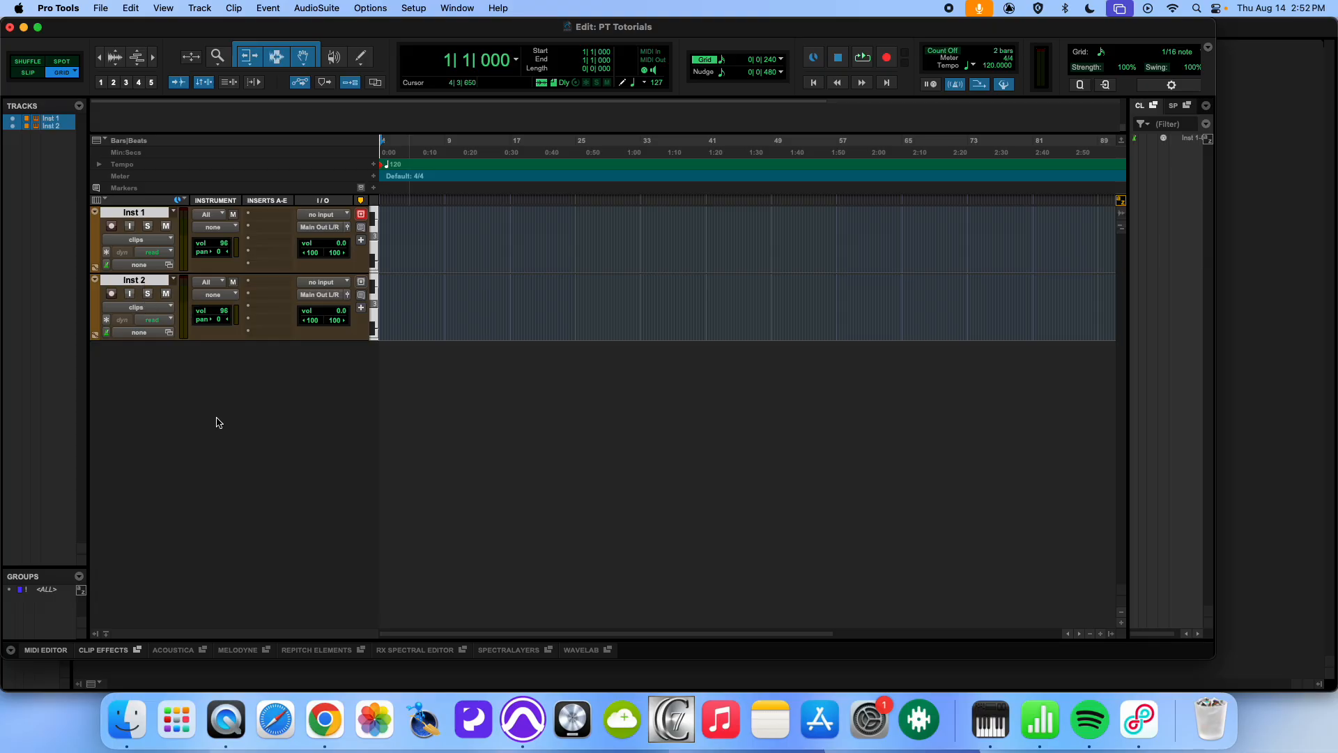
Rename the first instrument track Drums and the second one Keys.
double_click(138, 218)
type("D")
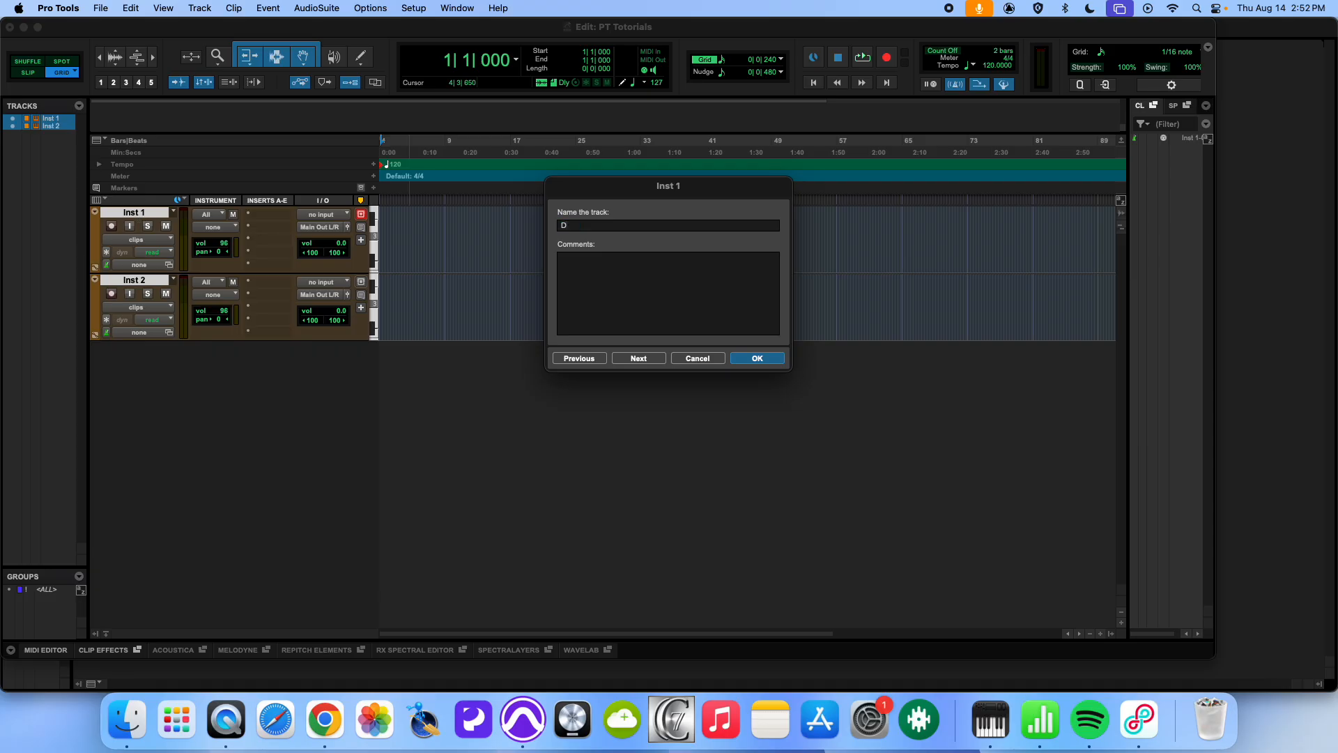
type("rums")
left_click(634, 360)
type("Keys")
key("Return")
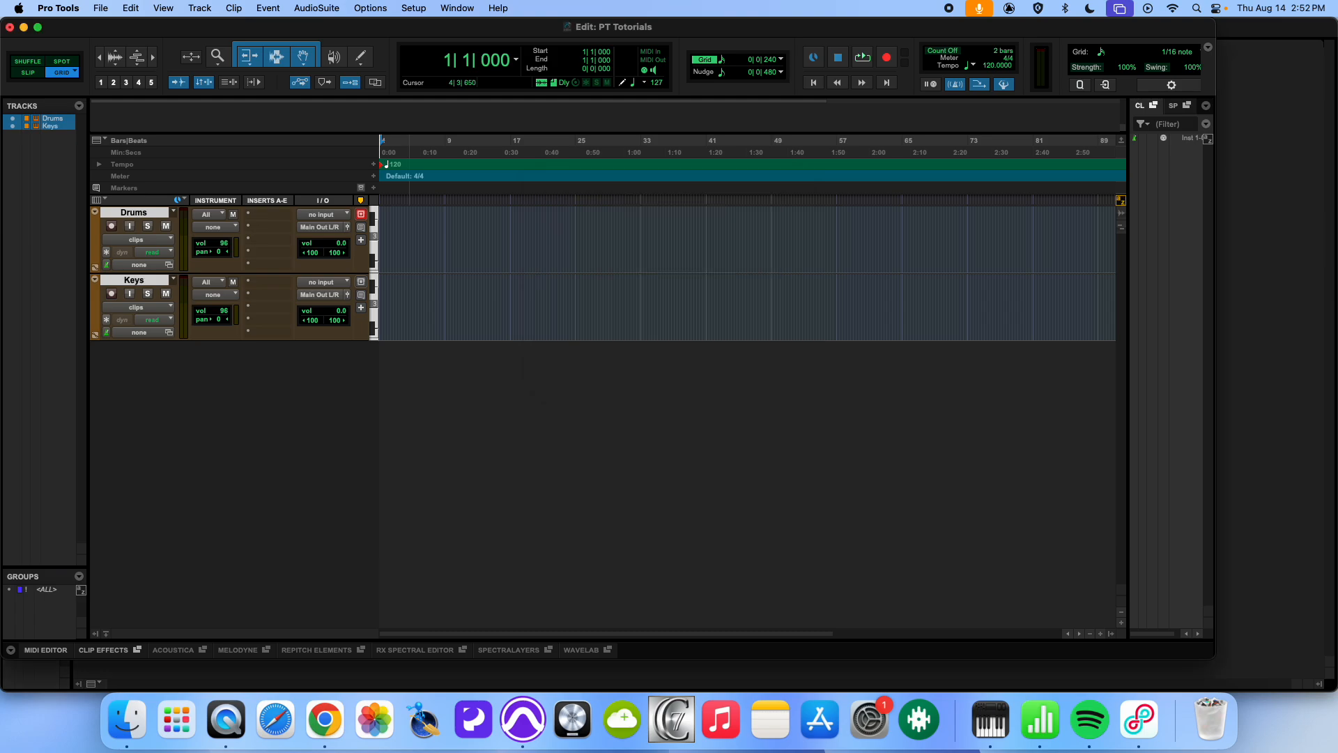
Create a click track and play the session briefly to hear the click.
left_click(147, 282)
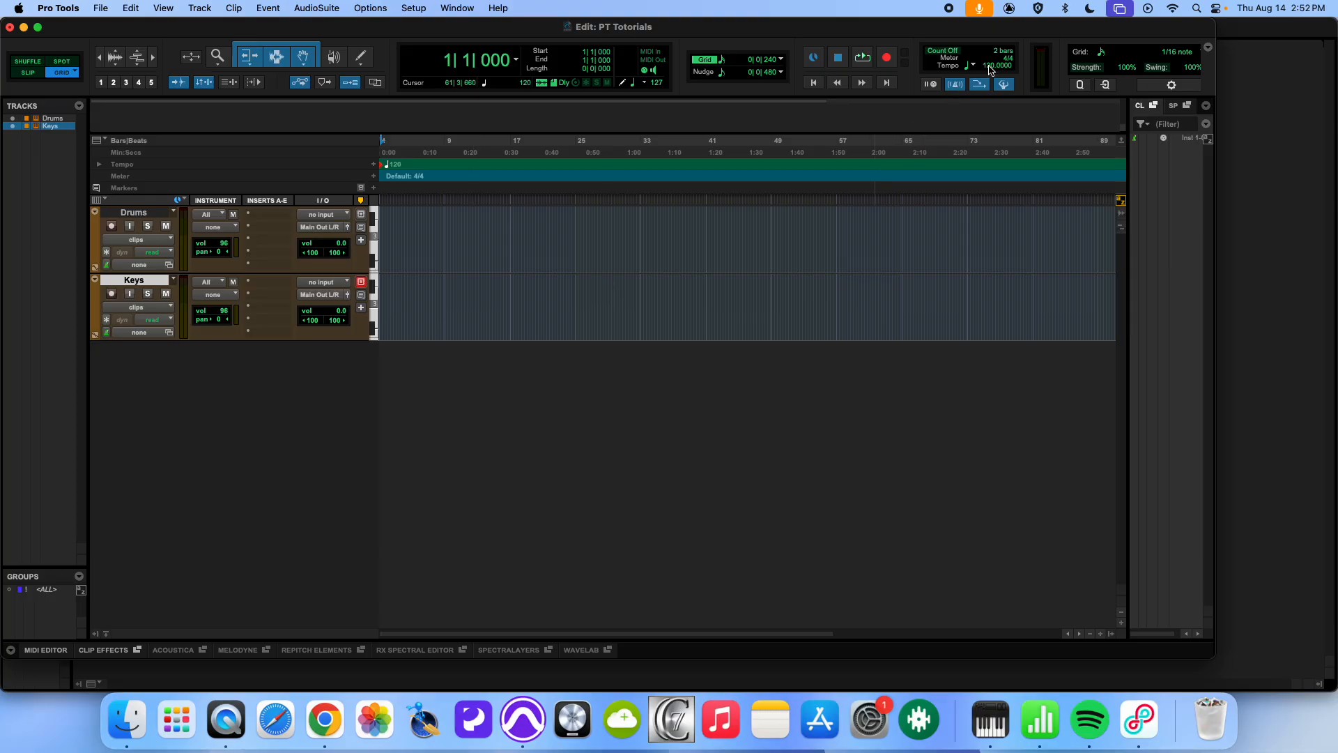
left_click(208, 9)
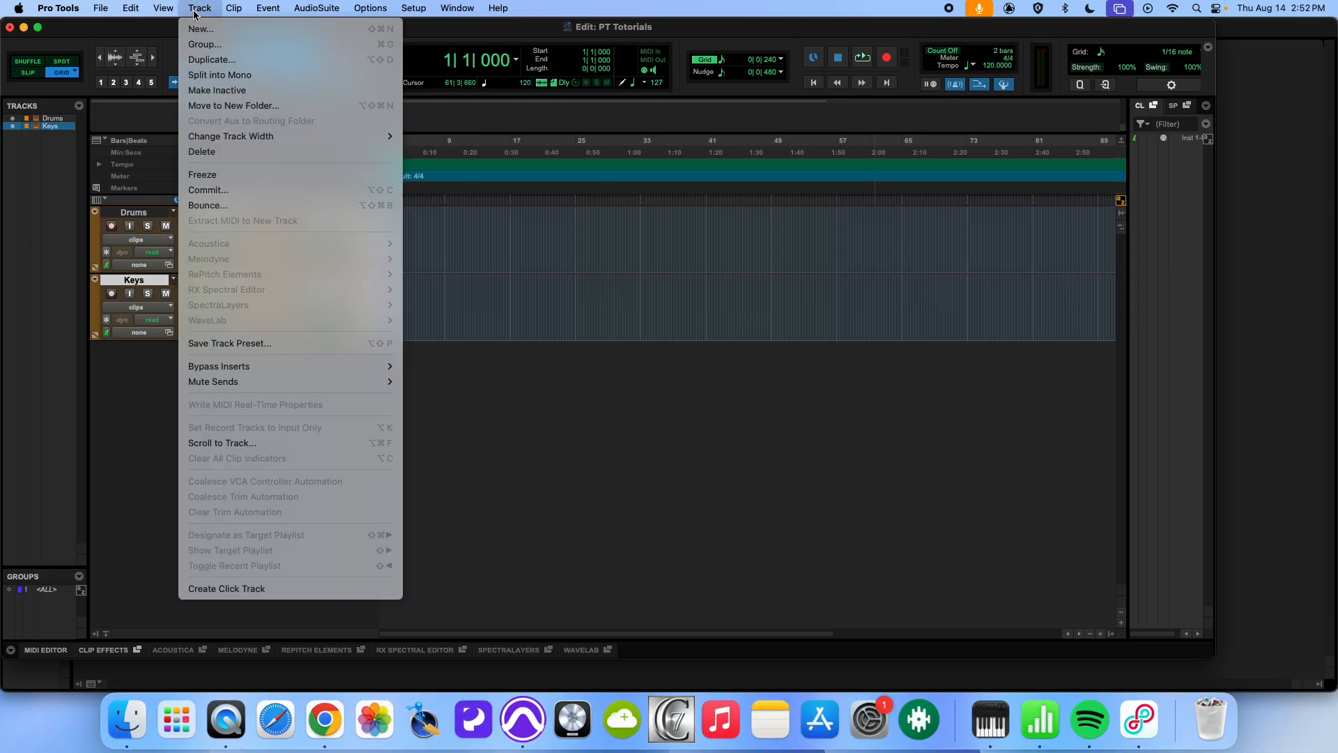
left_click(268, 590)
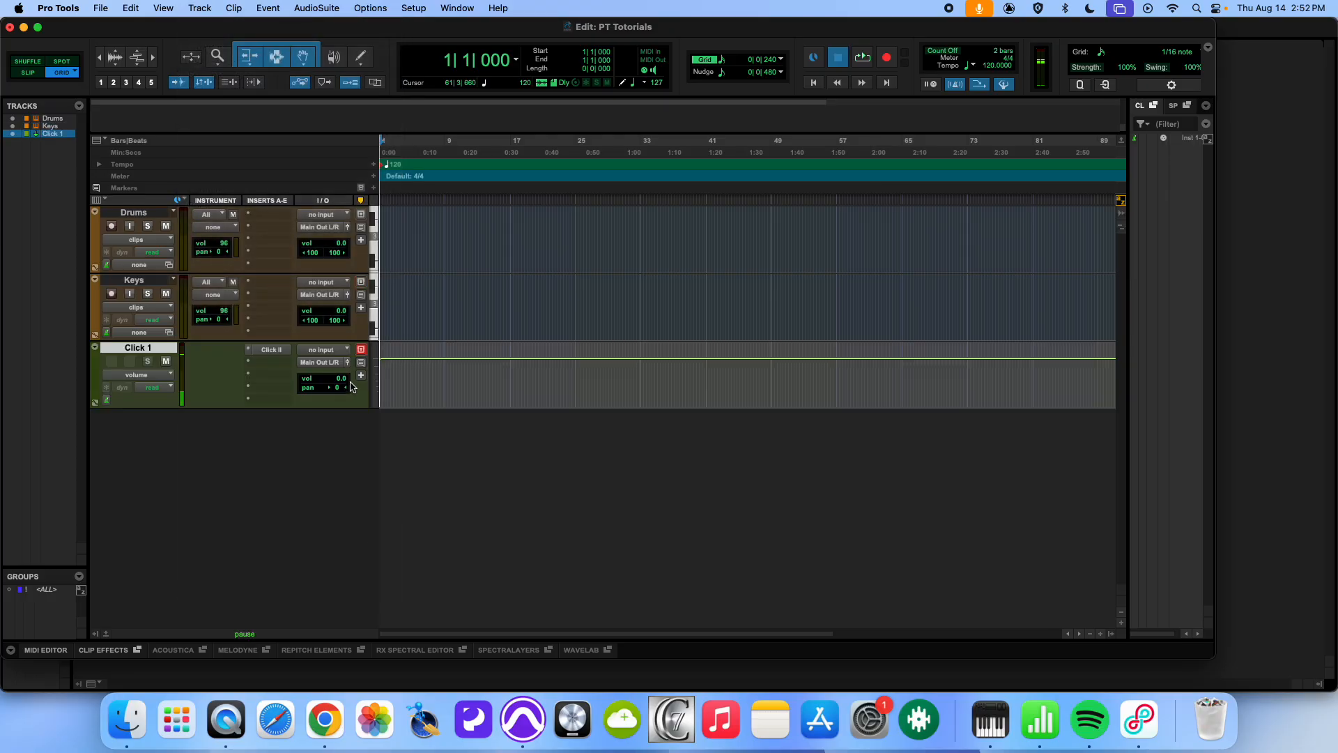
key("space")
key("space")
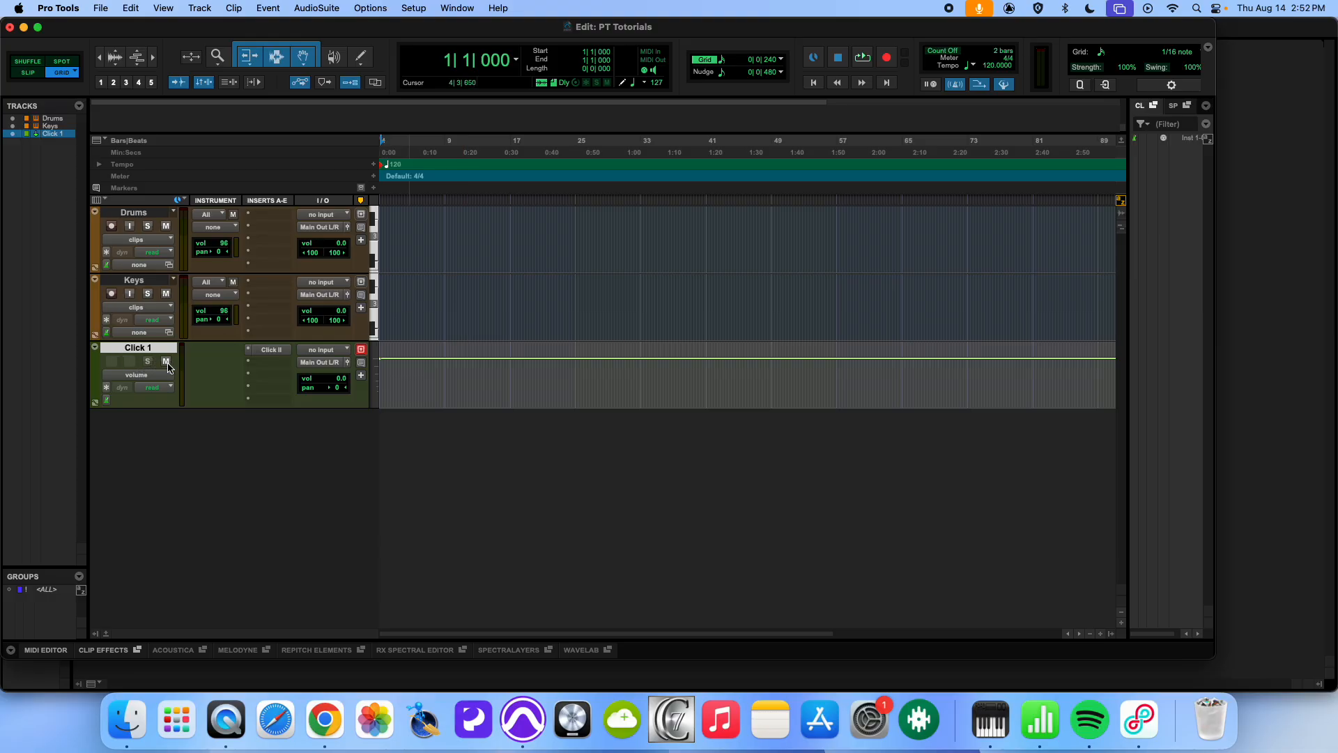
Mute the click track and set the session tempo to 90 BPM.
left_click(166, 362)
left_click(165, 362)
left_click(166, 362)
left_click_drag(994, 72, 992, 96)
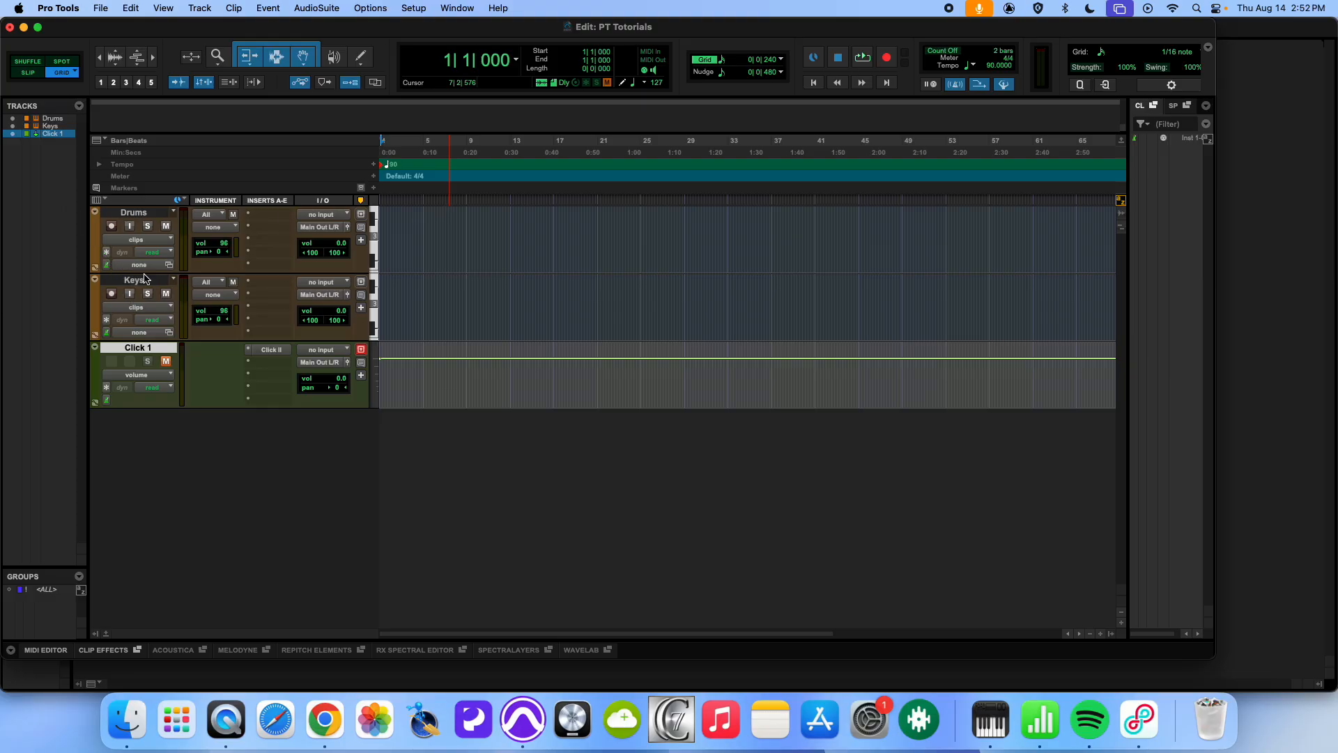
View the tracks in the Mix window and return to the Edit window.
left_click(460, 13)
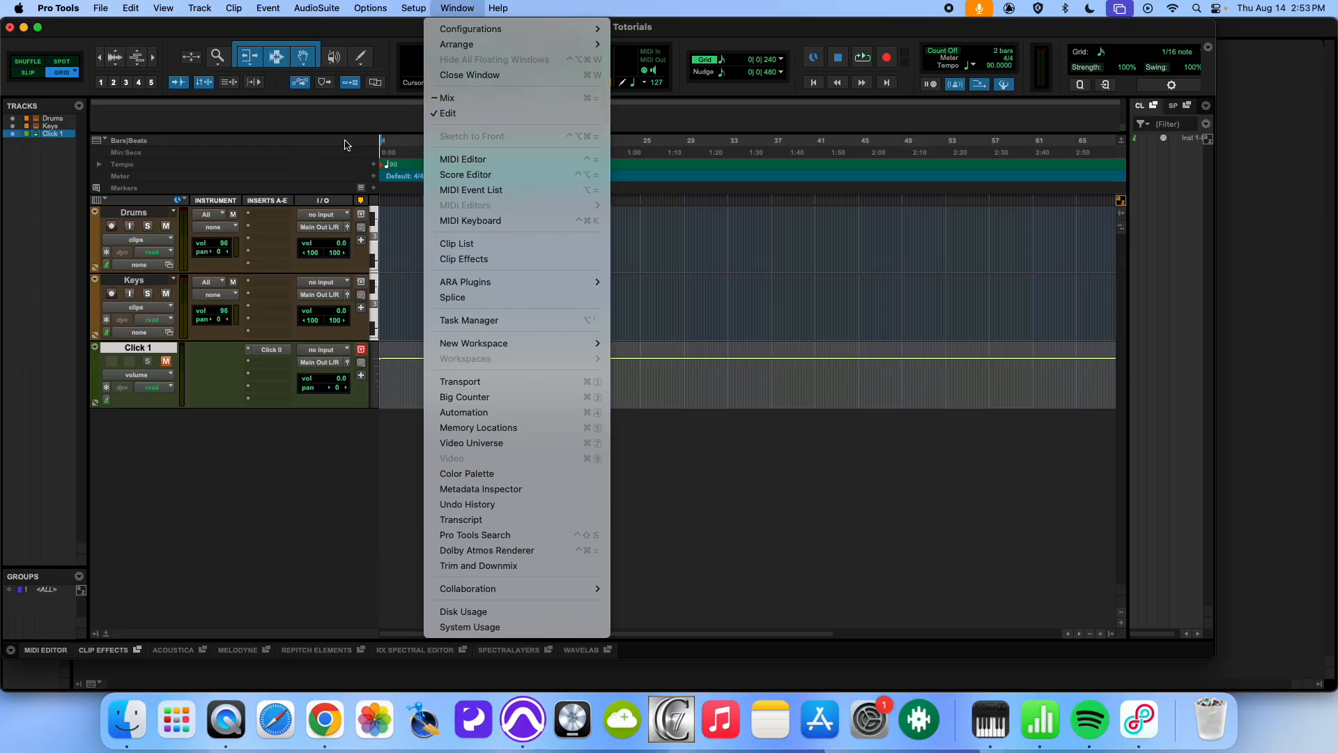
left_click(448, 98)
left_click(443, 6)
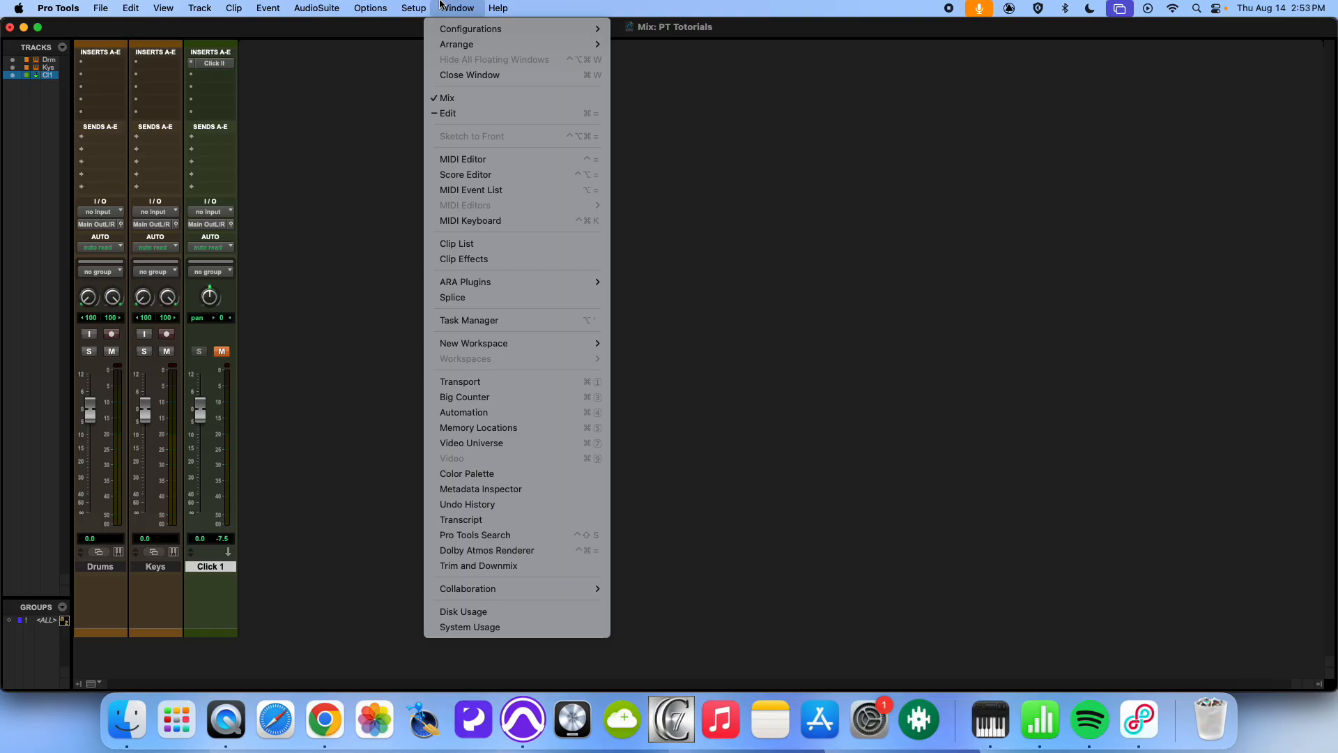
left_click(452, 106)
Open the MIDI Editor on the Drums track, audition its piano keys and shift the editor aside to uncover the Edit window's track controls.
left_click(460, 8)
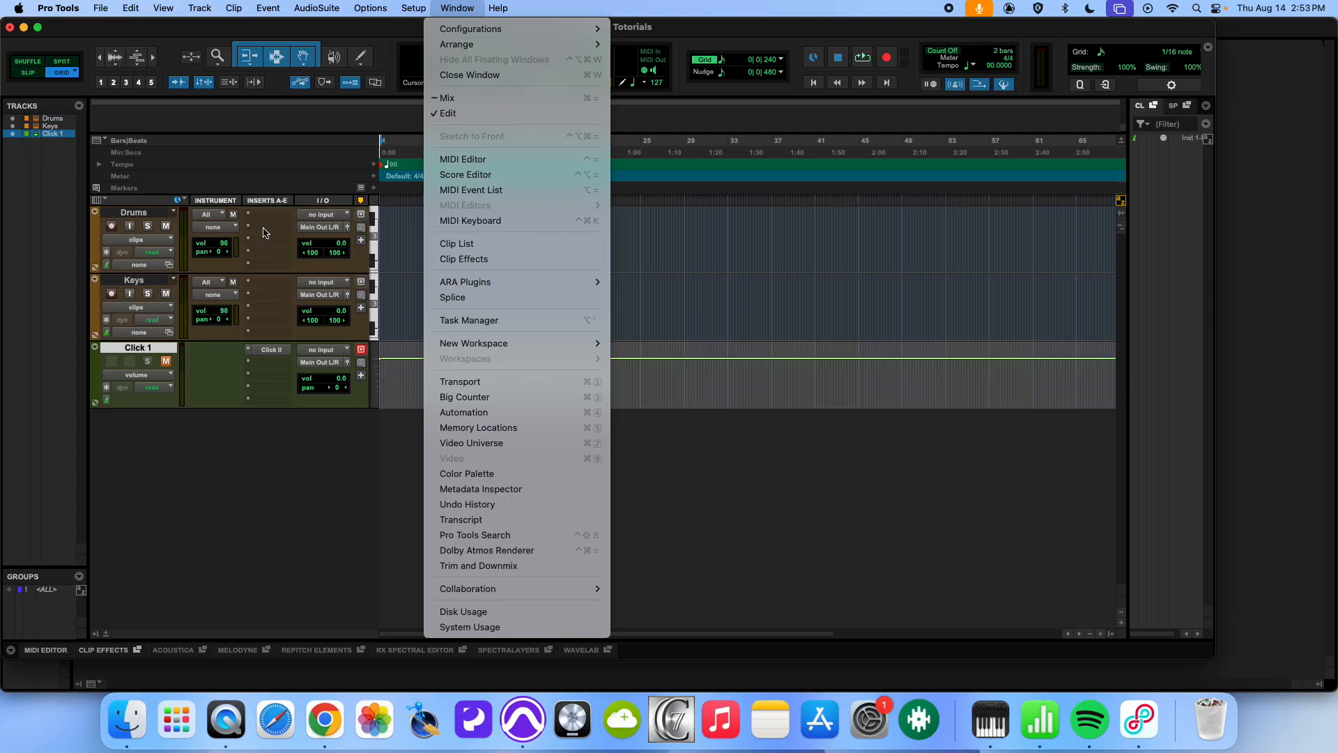
left_click(471, 162)
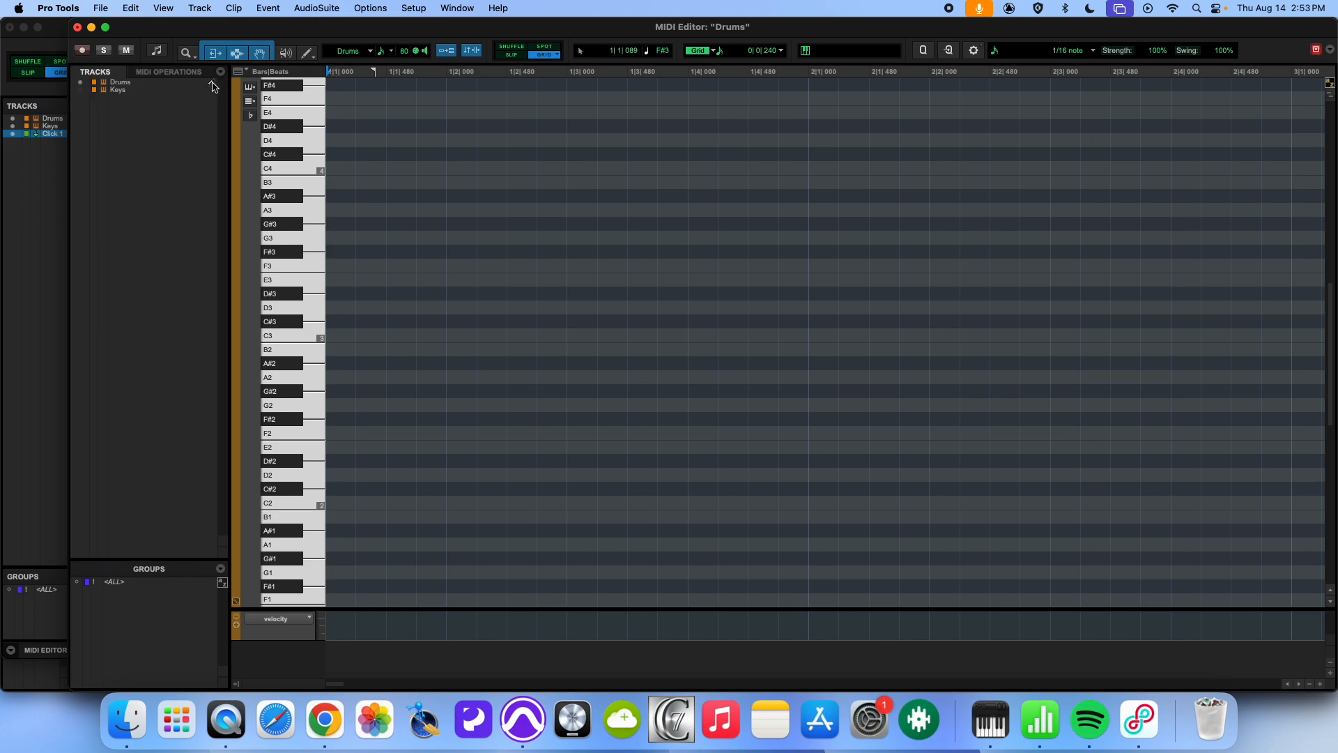
left_click_drag(297, 202, 303, 279)
double_click(133, 28)
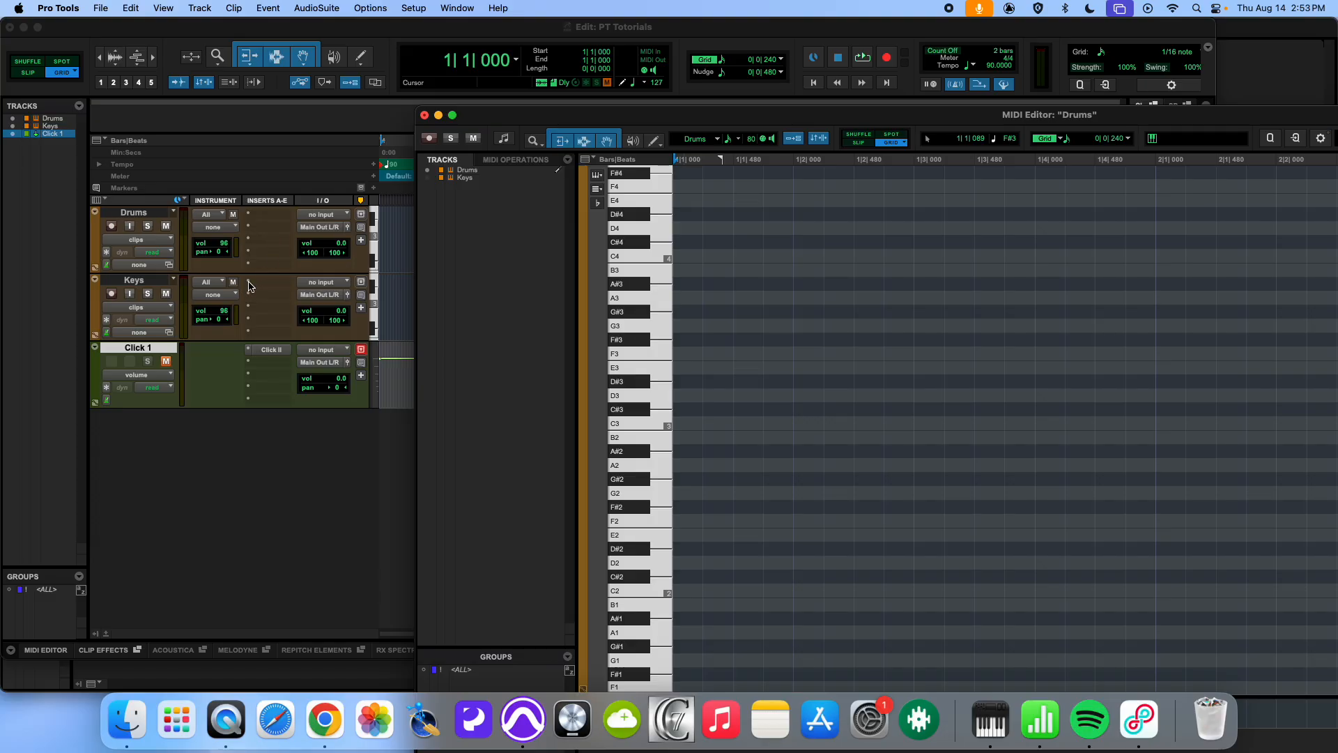
Insert the stereo Xpand!2 multichannel instrument plugin in the first insert slot of the Keys track.
left_click(143, 282)
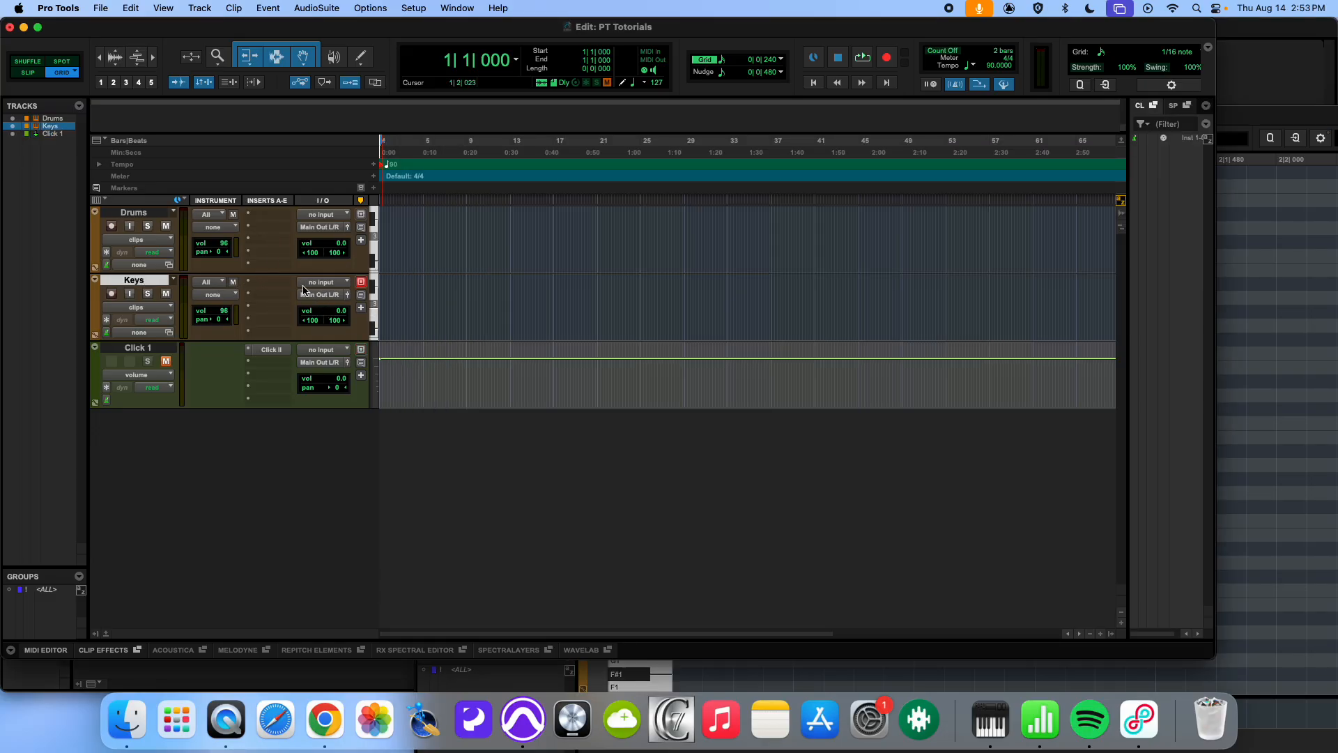
left_click(265, 289)
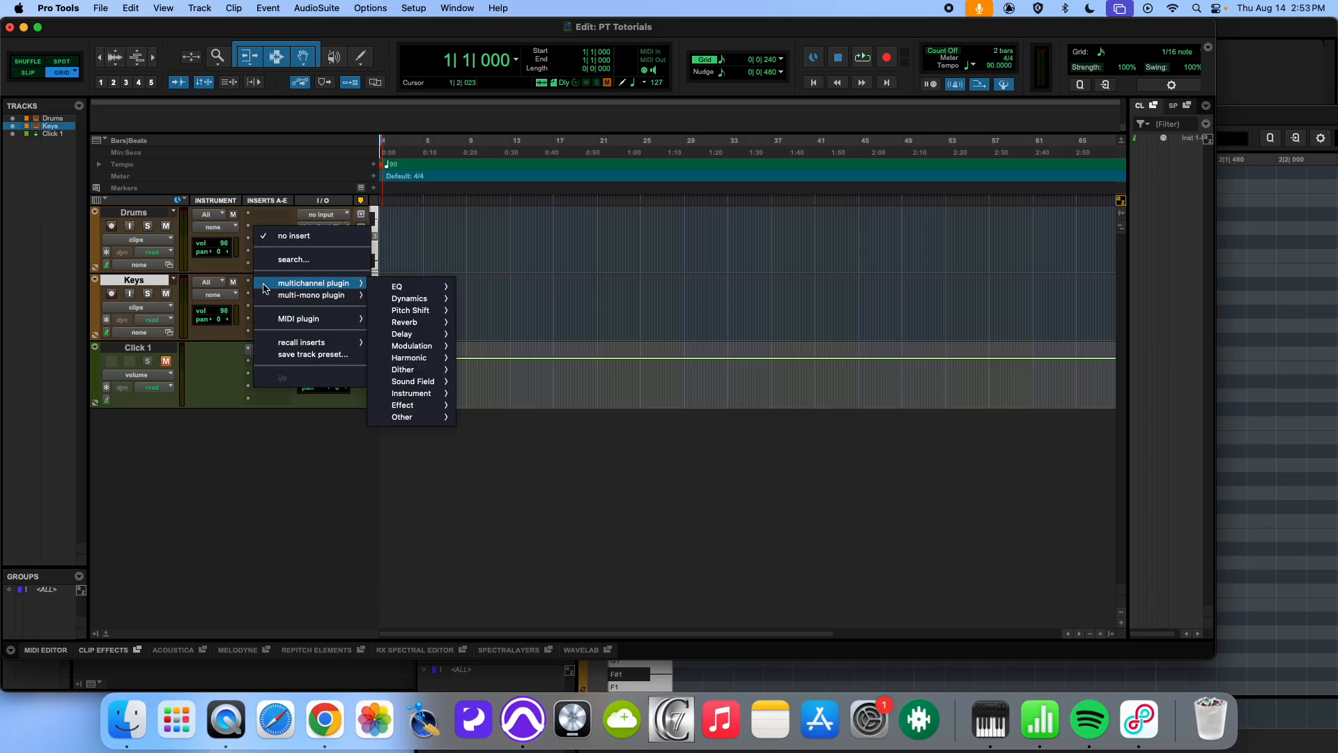
left_click(247, 269)
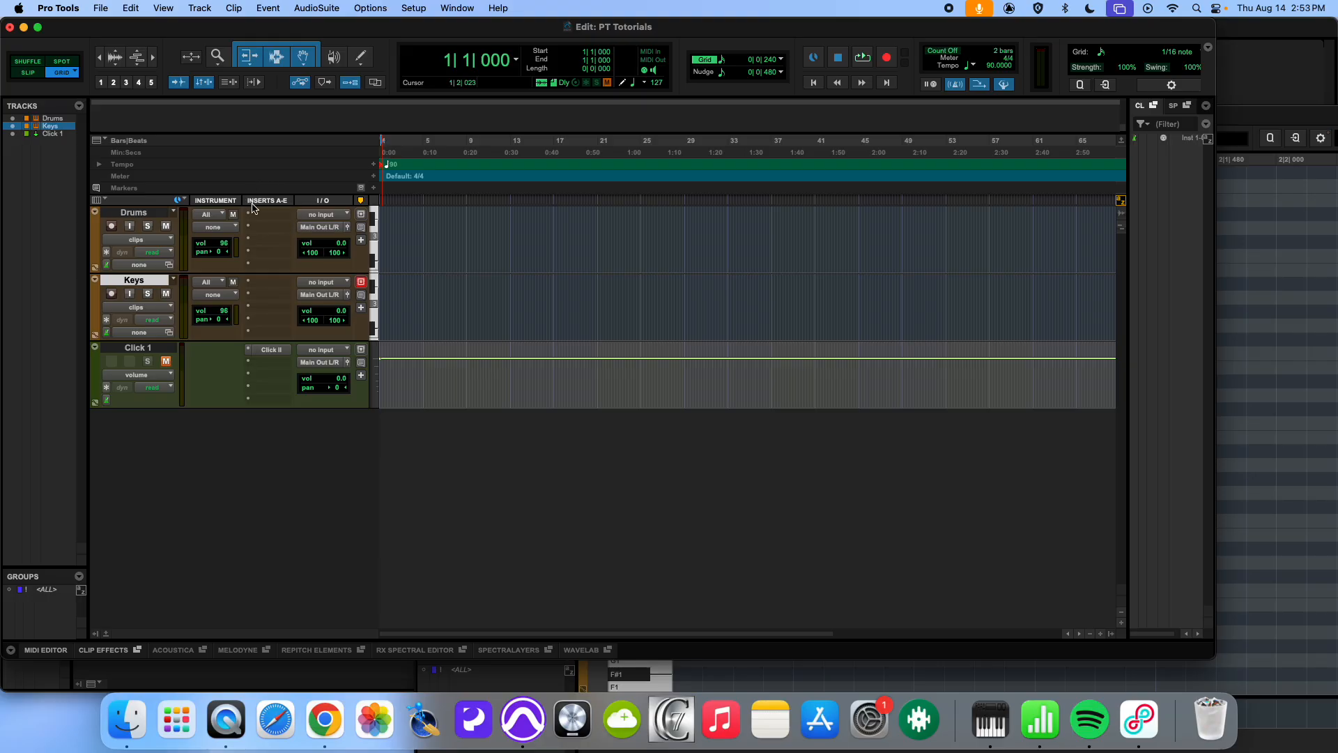
left_click(275, 287)
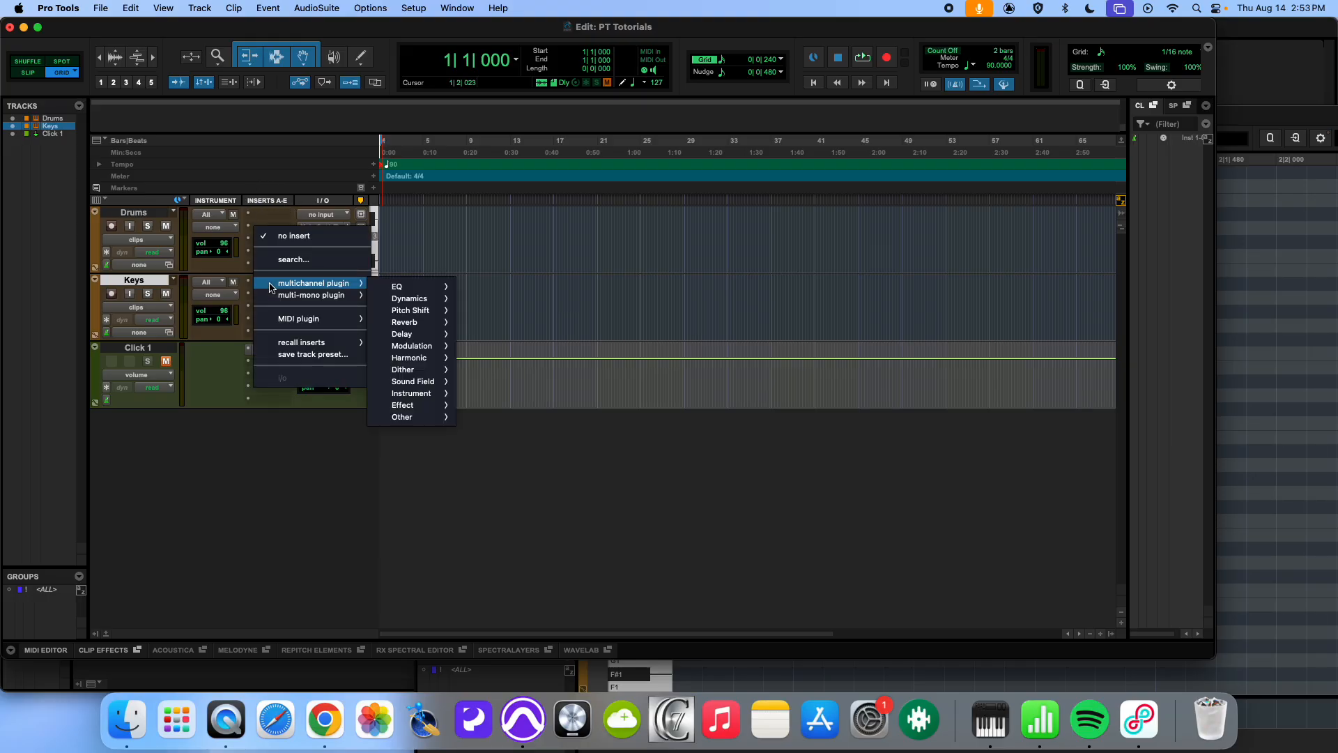
mouse_move(411, 394)
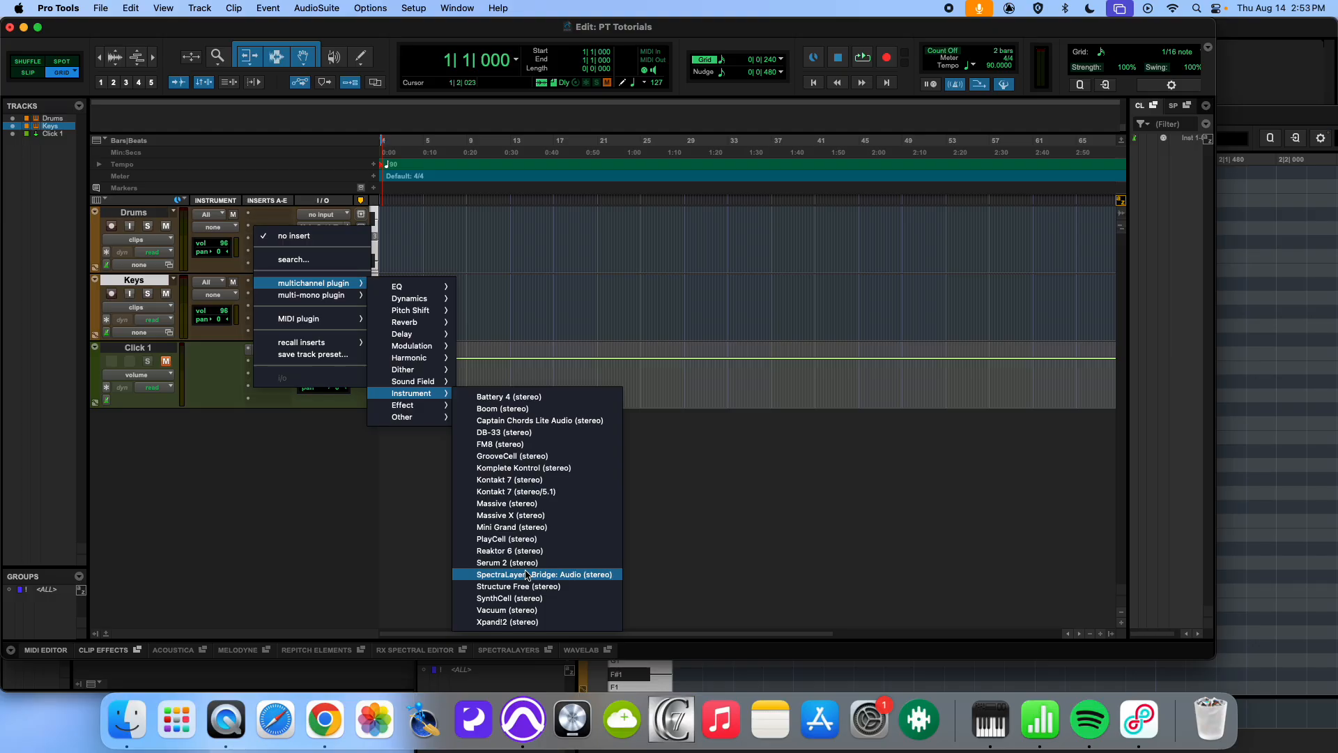
left_click(532, 622)
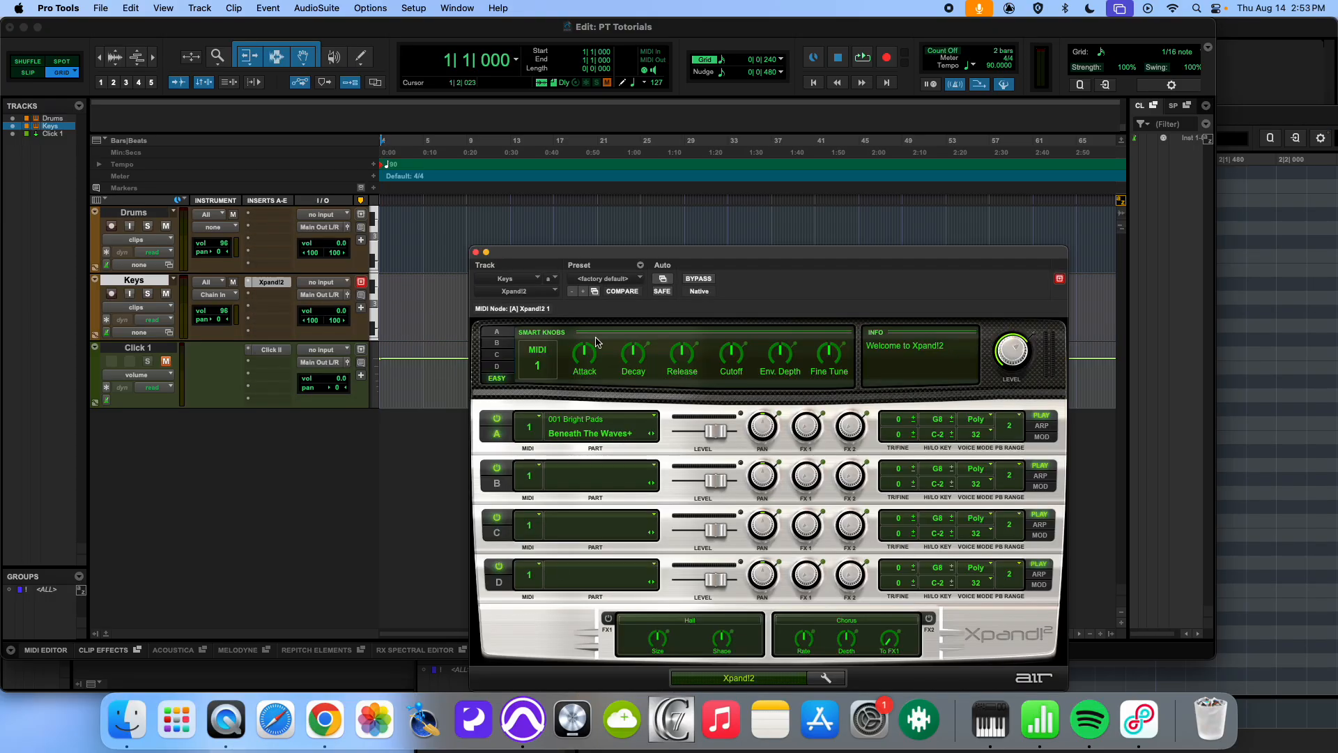
Load the preset +01 Mark 2 from the 14 E Pianos + Clav category in Xpand!2.
left_click(601, 281)
mouse_move(605, 307)
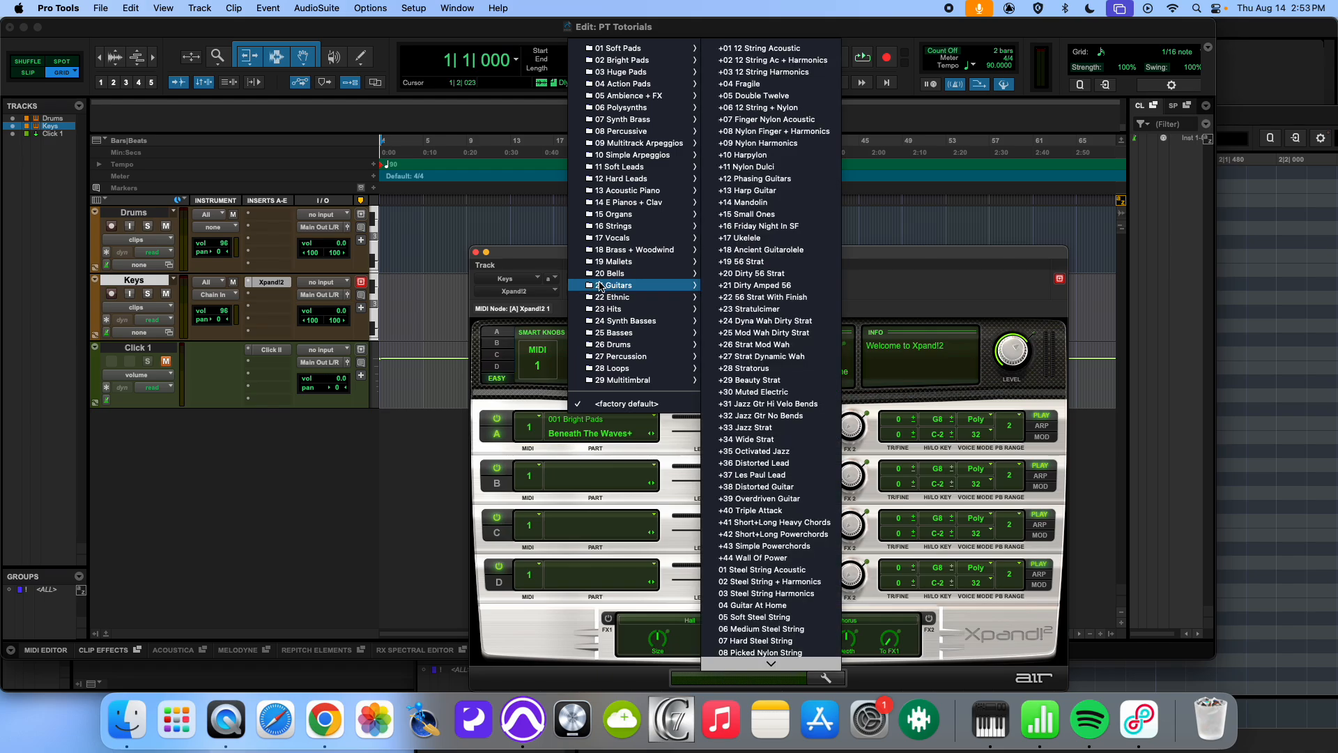
mouse_move(613, 202)
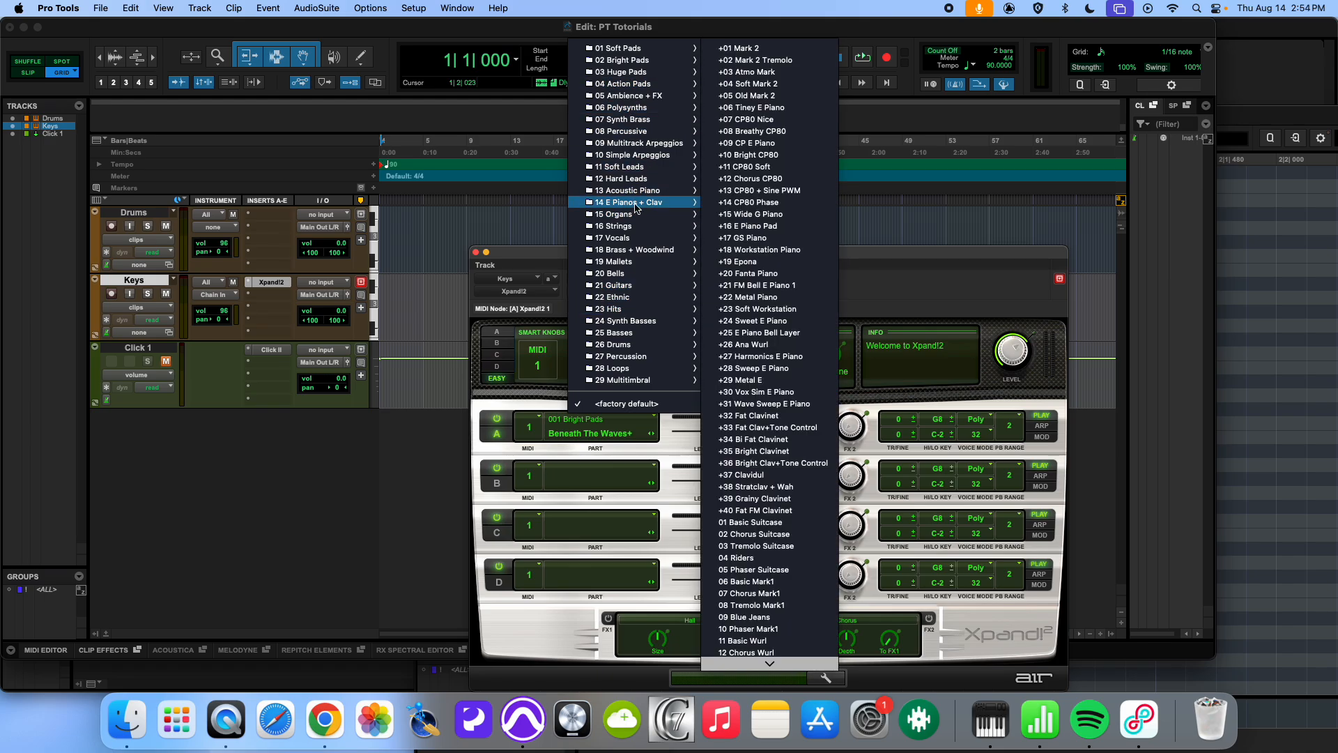
left_click(759, 49)
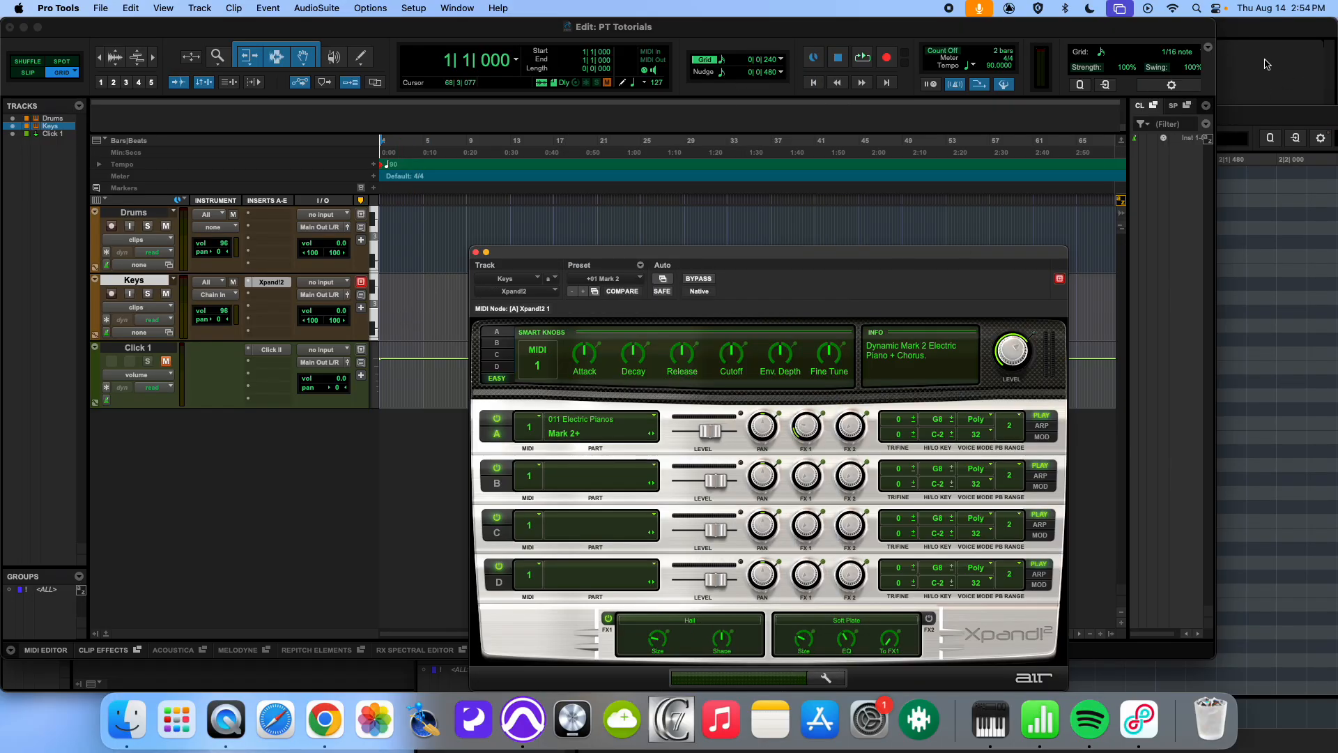
Bring the MIDI Editor back into view, make Keys its active track and audition notes on the piano keyboard.
left_click_drag(1272, 119, 980, 49)
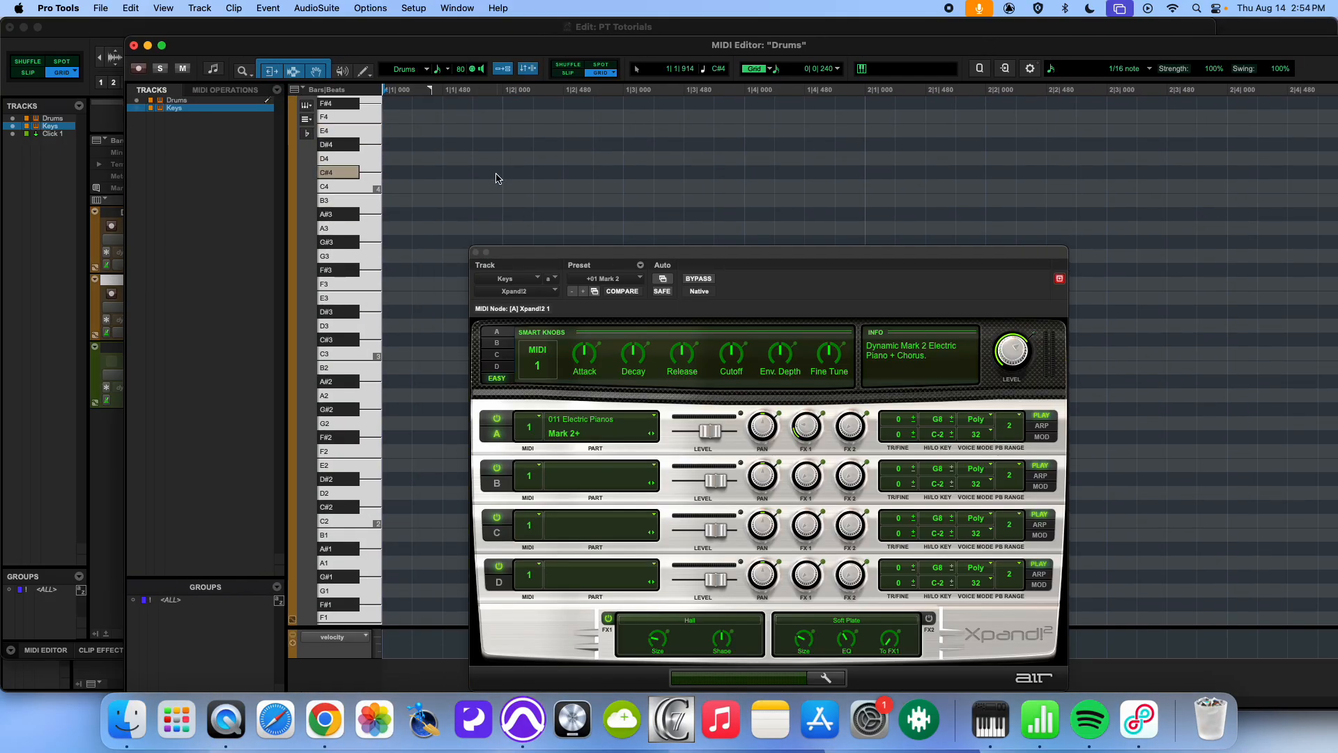
left_click_drag(354, 196, 351, 300)
left_click(268, 109)
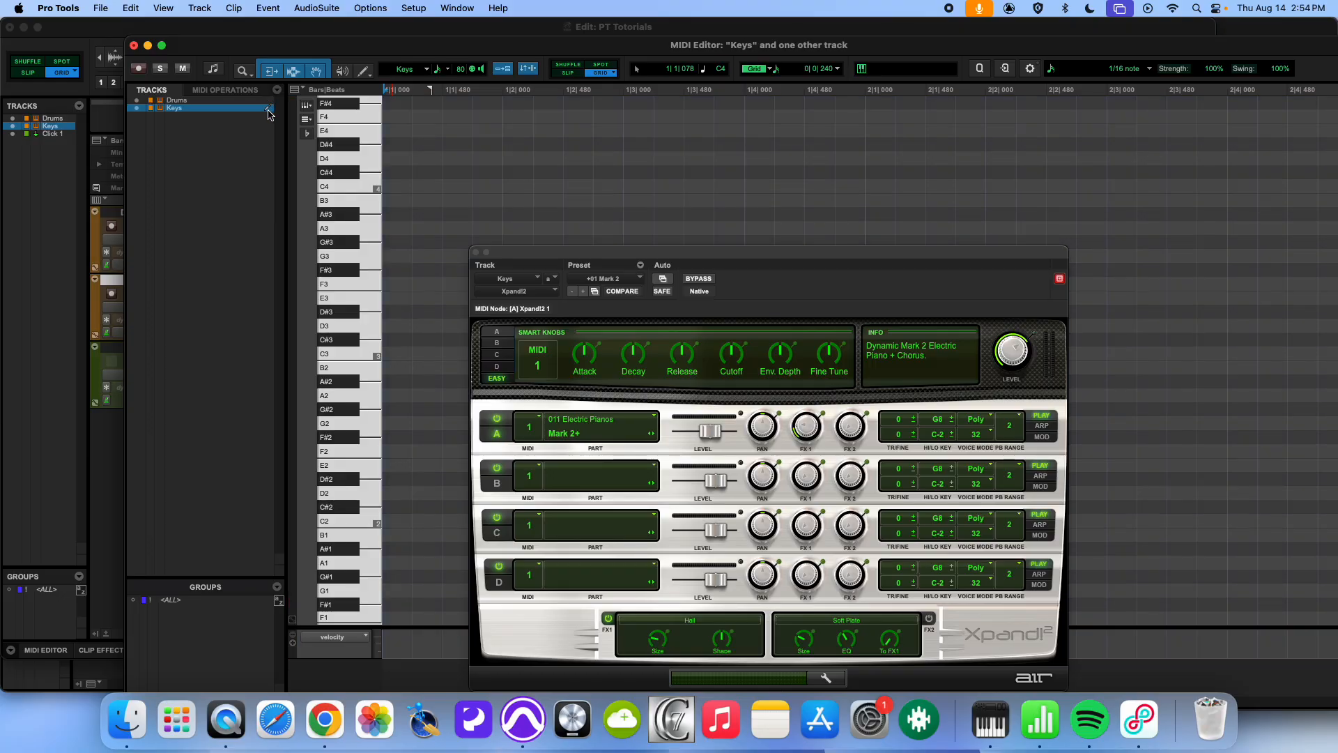
left_click(355, 411)
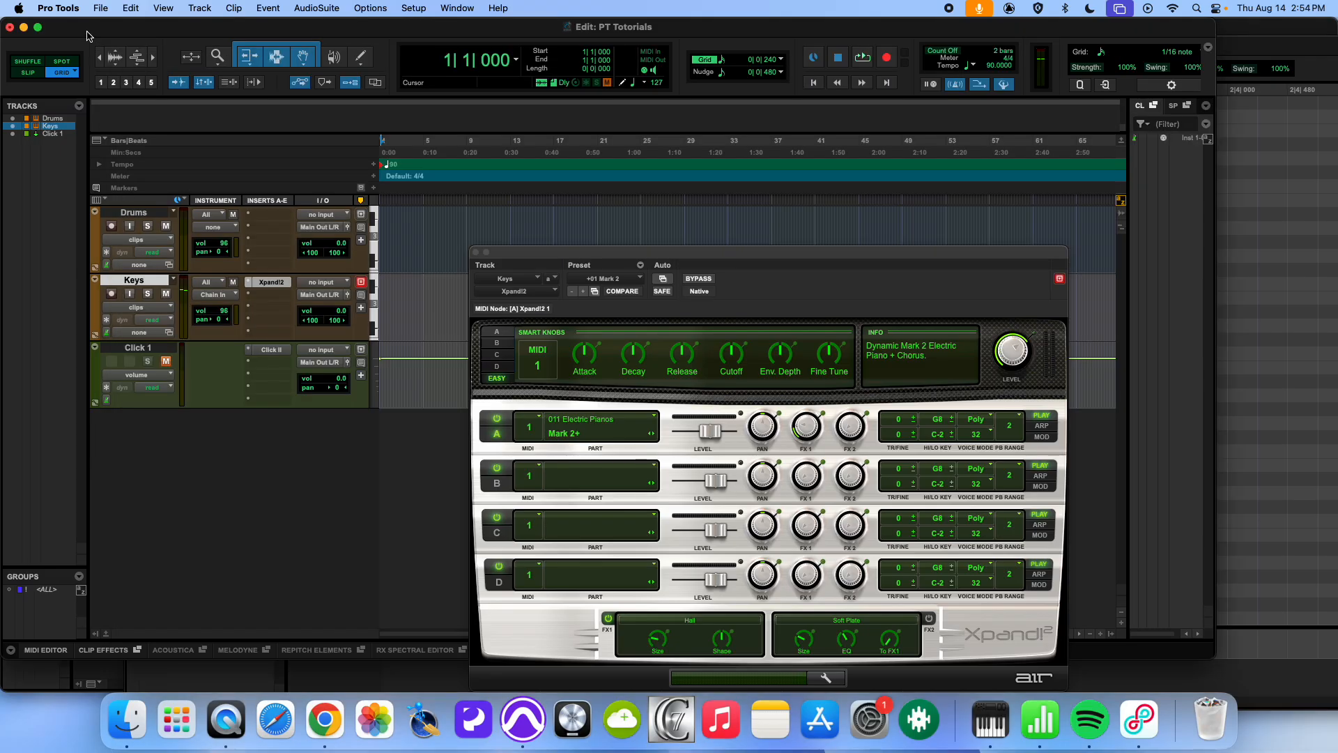
left_click(91, 39)
left_click(281, 217)
mouse_move(282, 216)
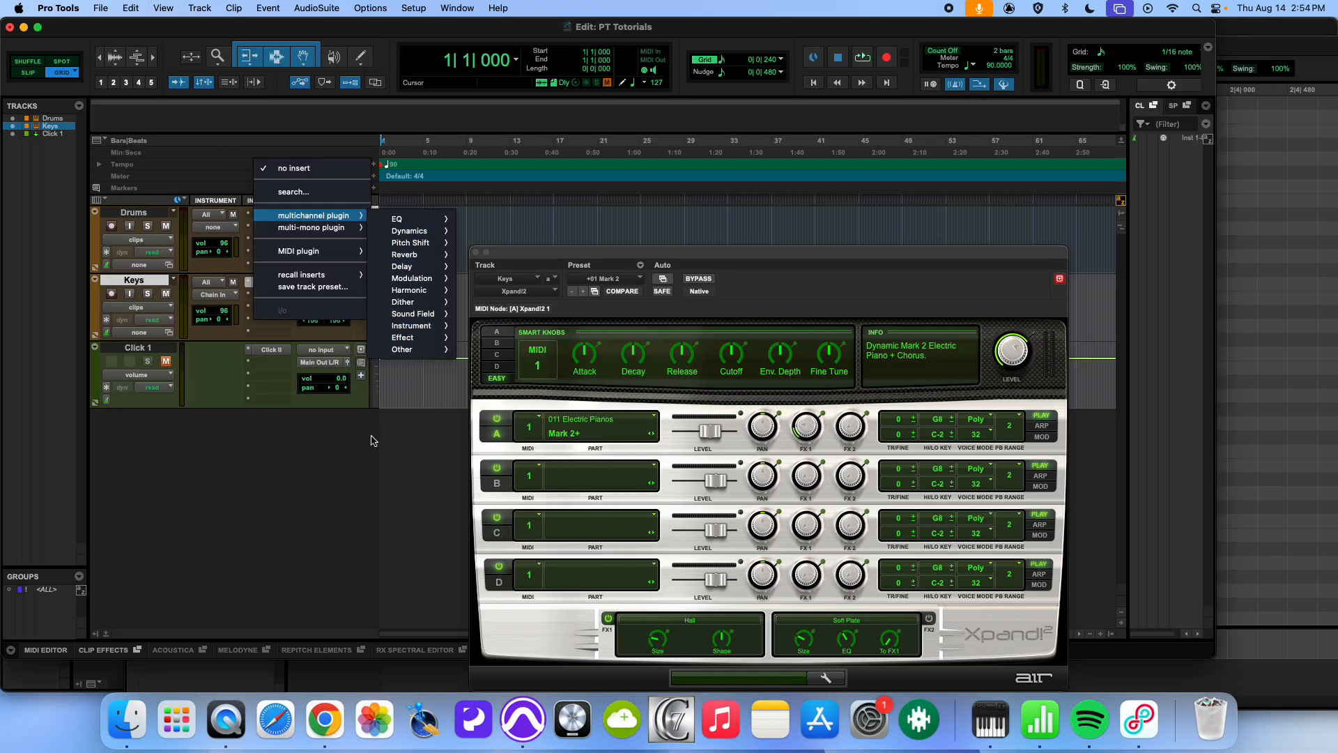
left_click(342, 459)
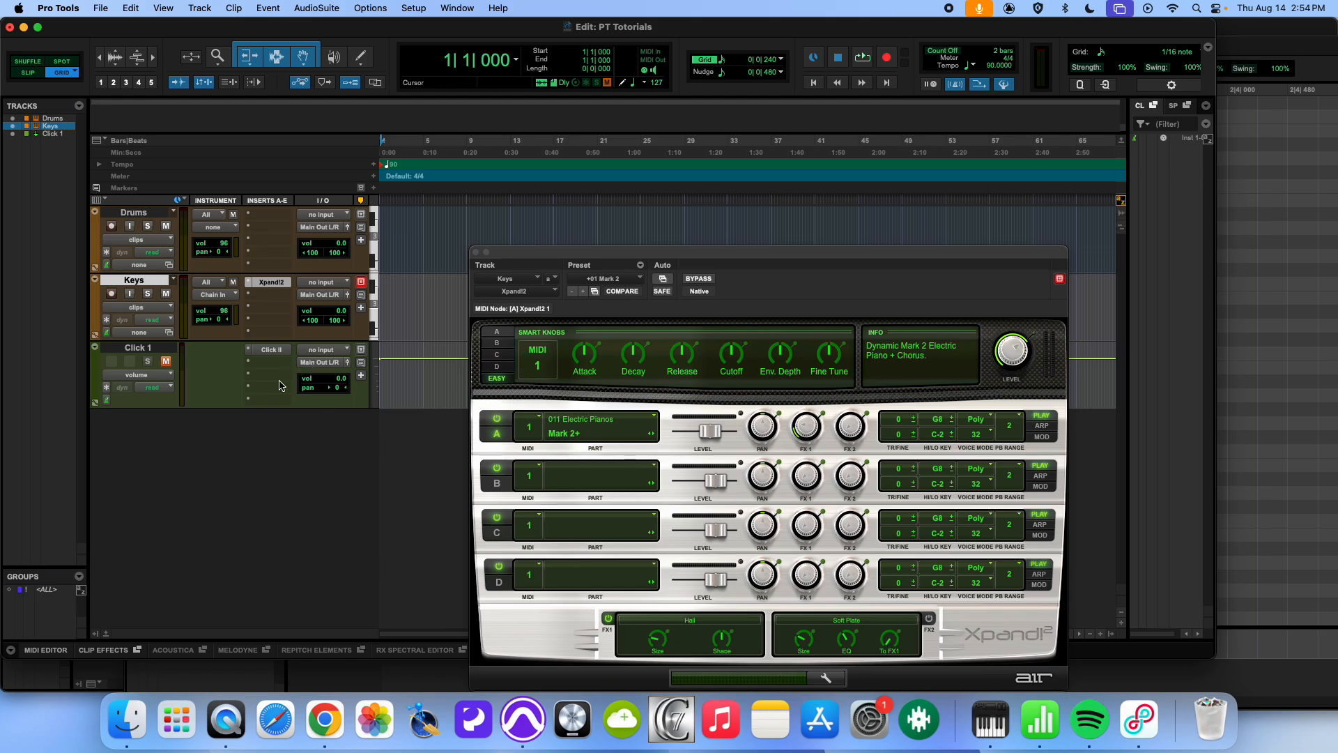
Return to the MIDI Editor and move the Xpand!2 window away from the piano keys.
key("ctrl+equal")
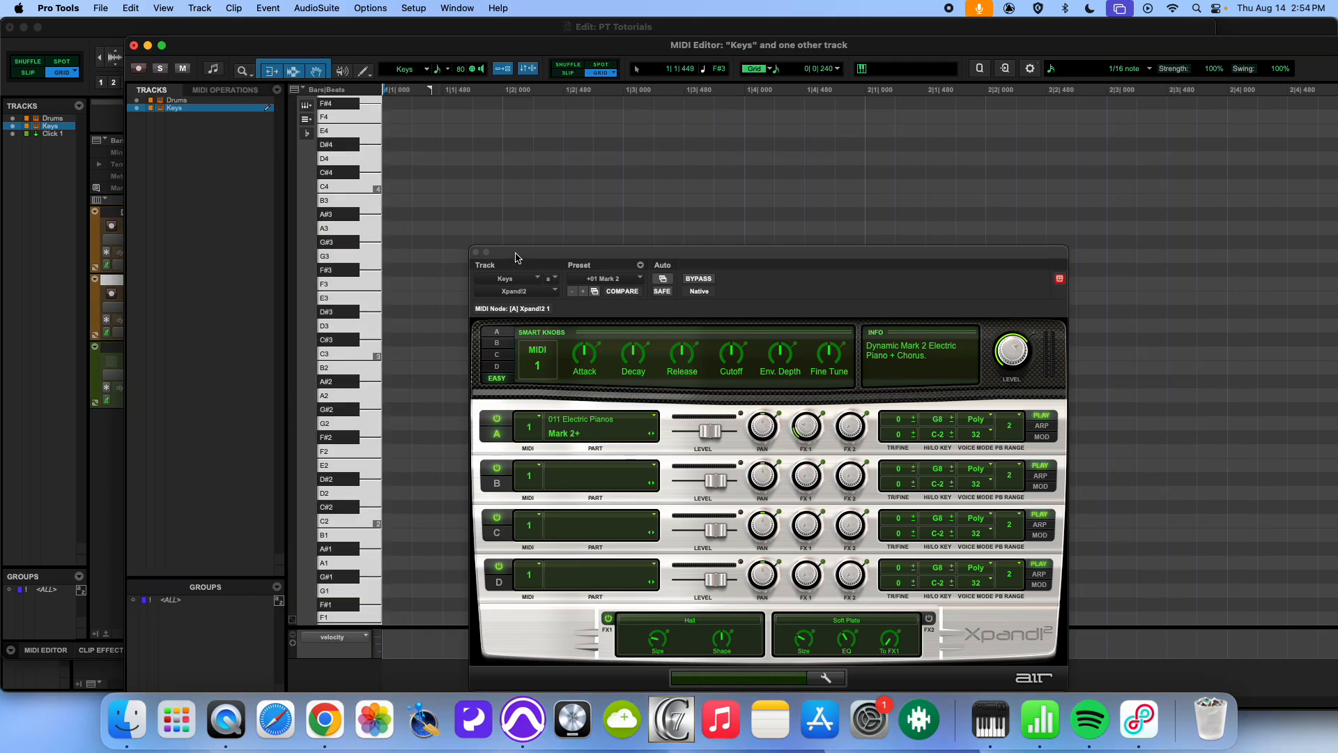
left_click_drag(519, 257, 728, 265)
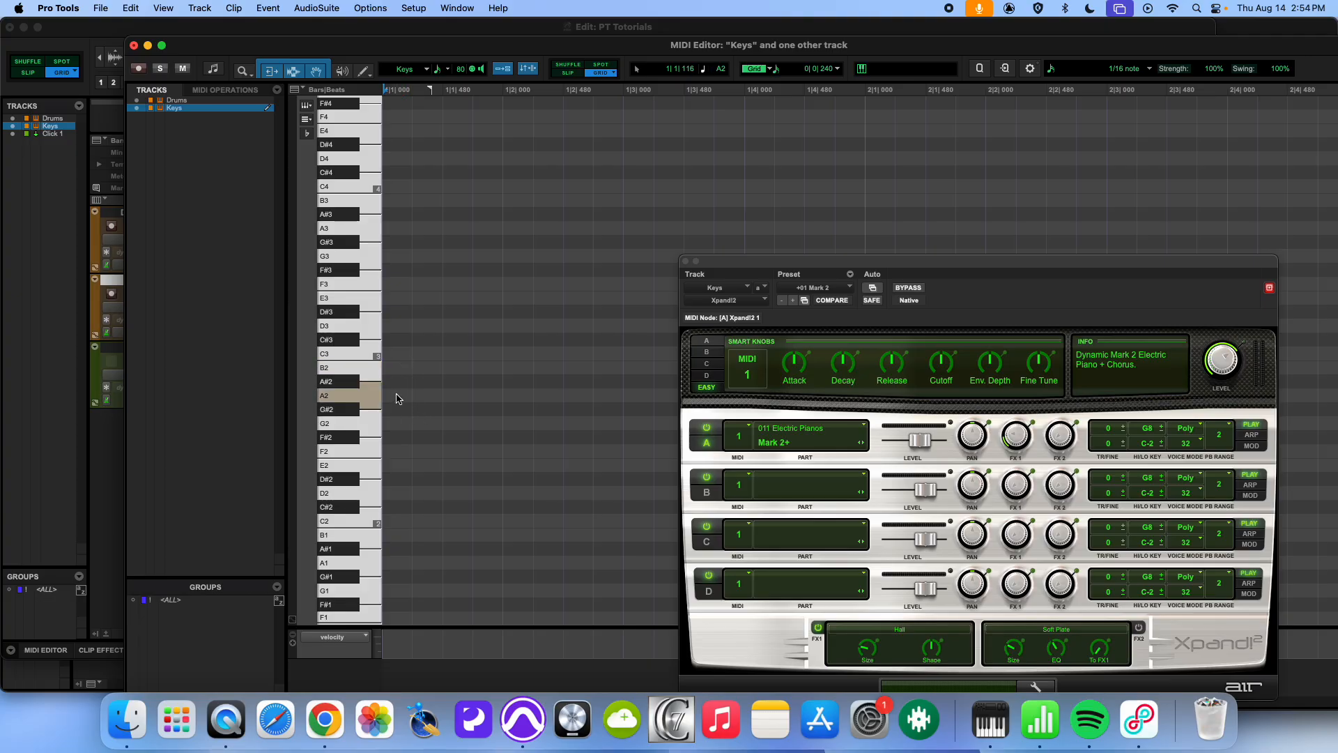
Close the Xpand!2 window and draw a one-bar A2 note at the start of bar 1 with the Free Hand Pencil.
left_click(686, 260)
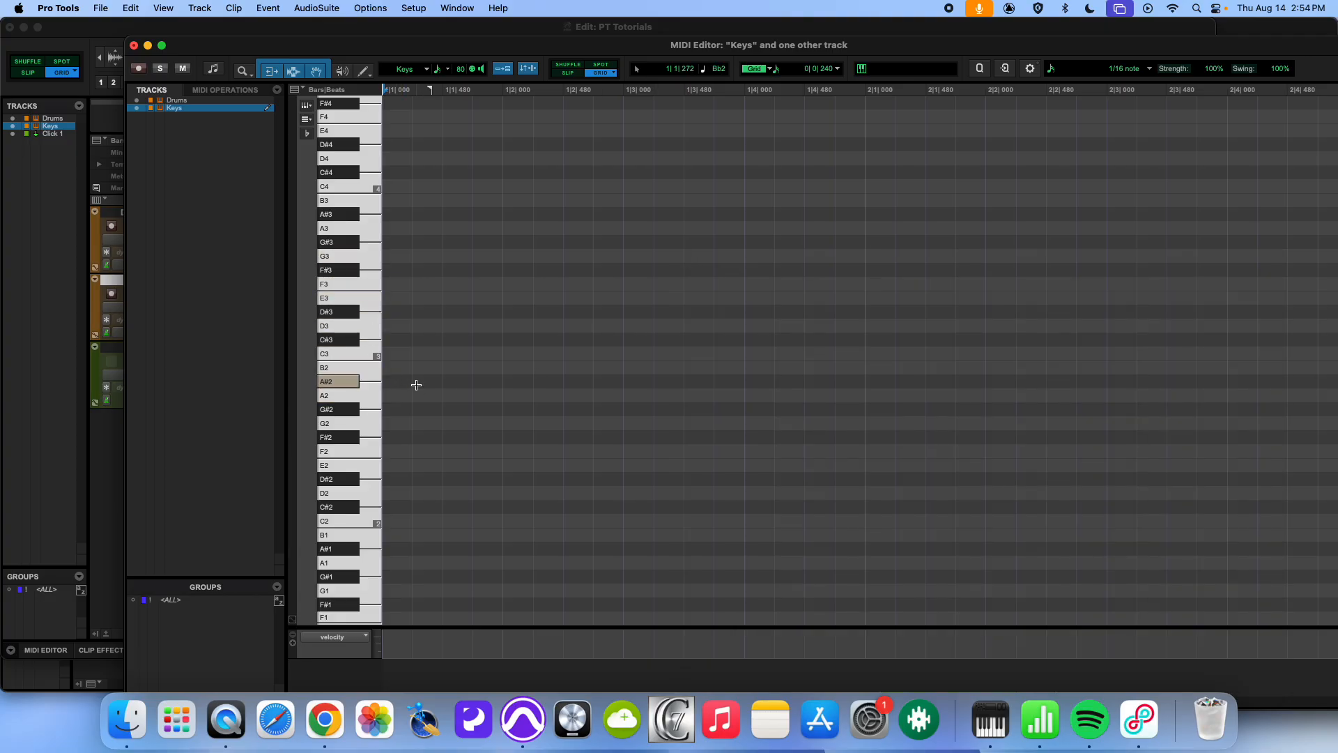
left_click(364, 71)
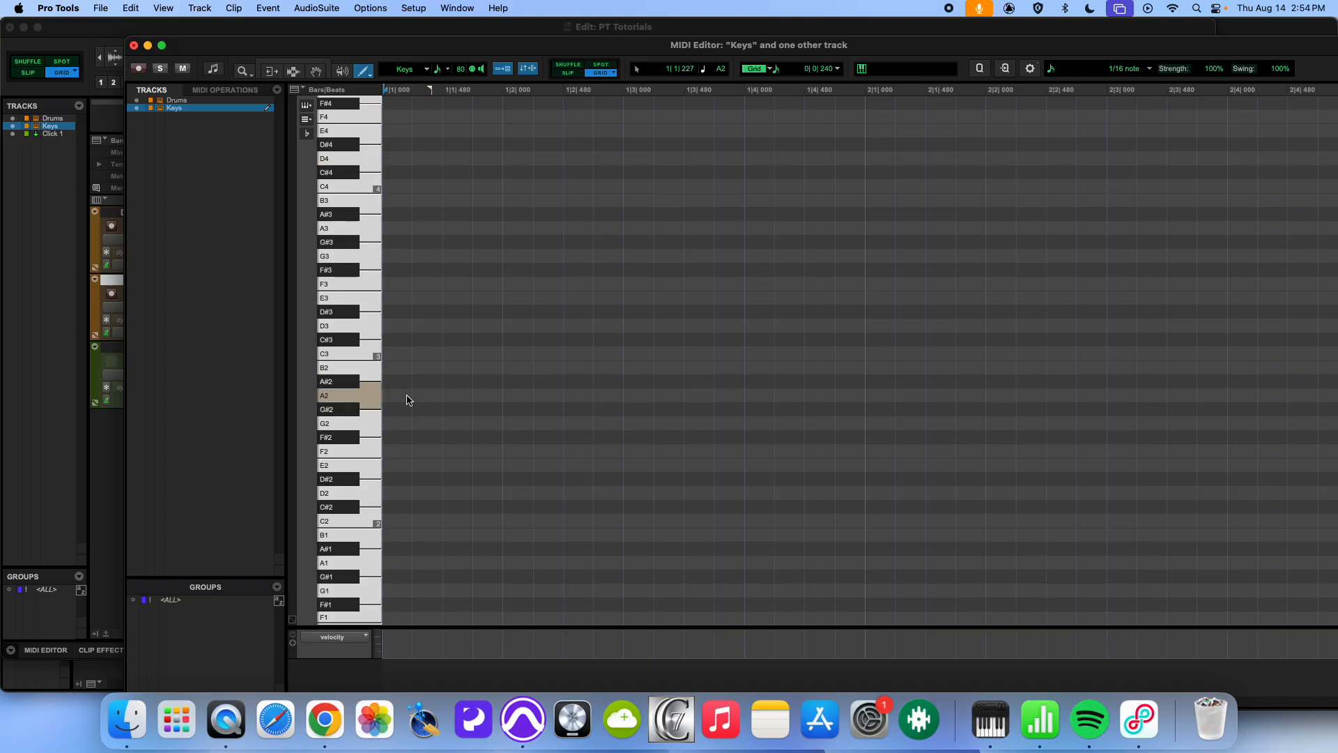
left_click_drag(395, 400, 855, 402)
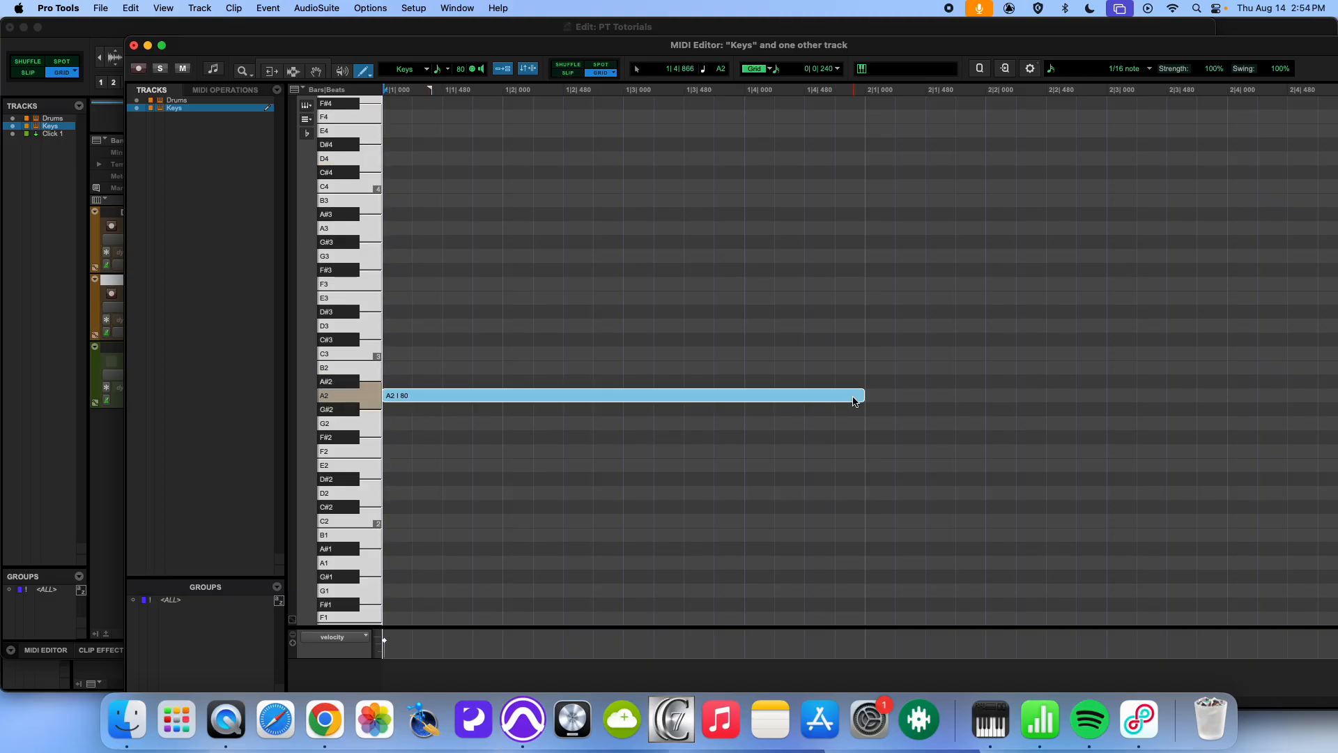
Try the Line Pencil by drawing a row of G3 notes from the start of bar 1, and undo them.
left_click(370, 75)
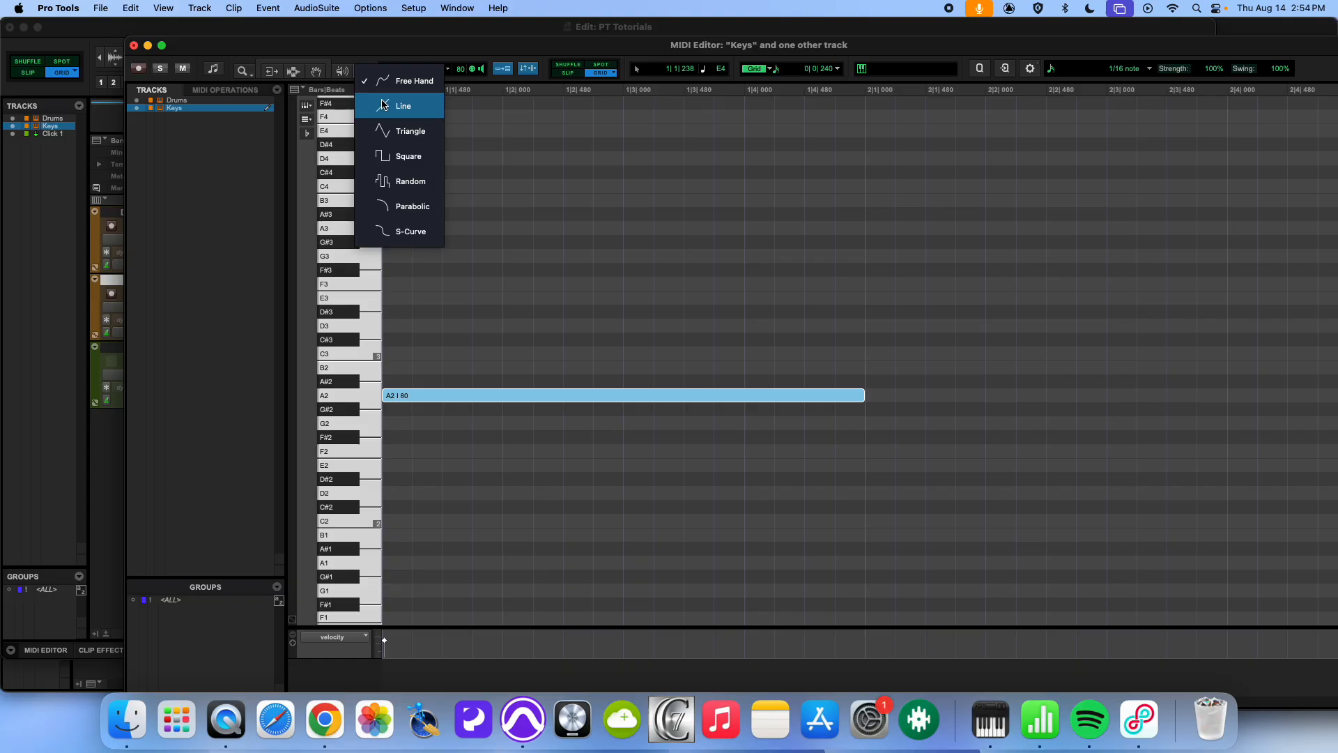
left_click(403, 106)
left_click_drag(394, 257, 591, 255)
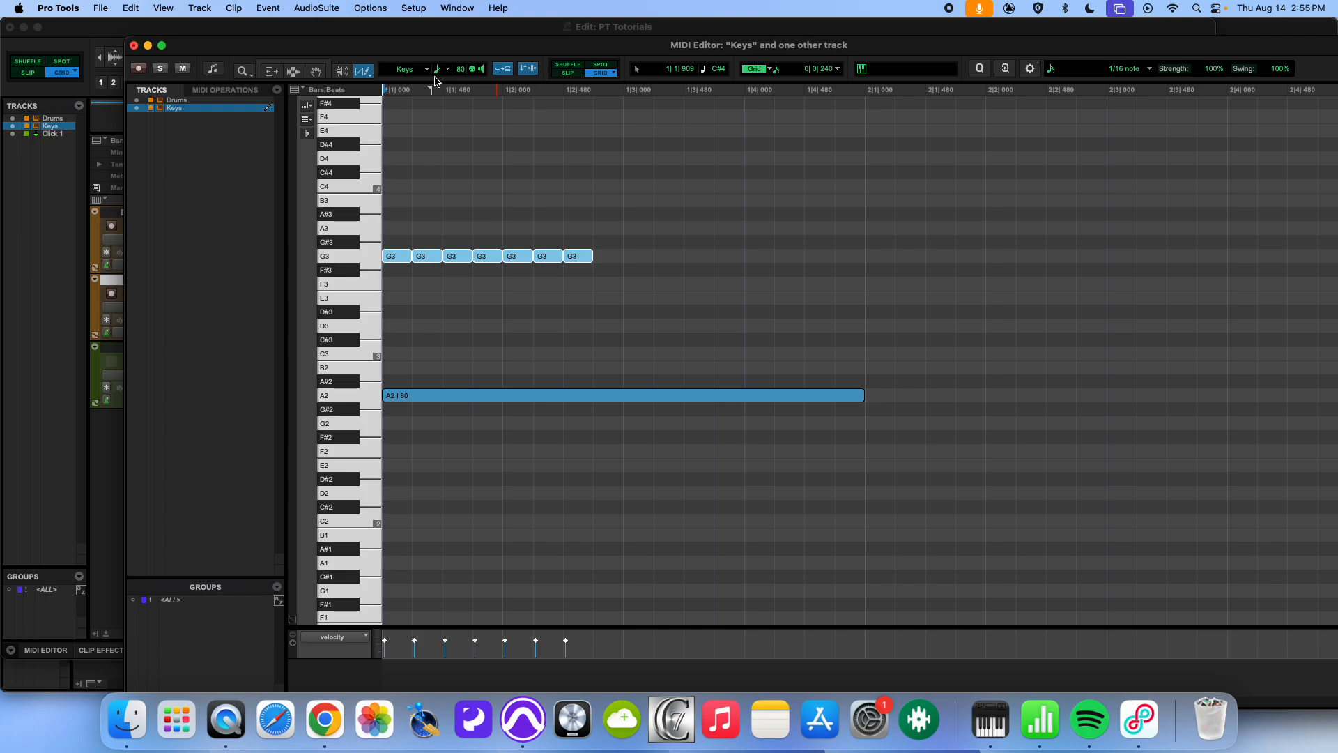
key("super+z")
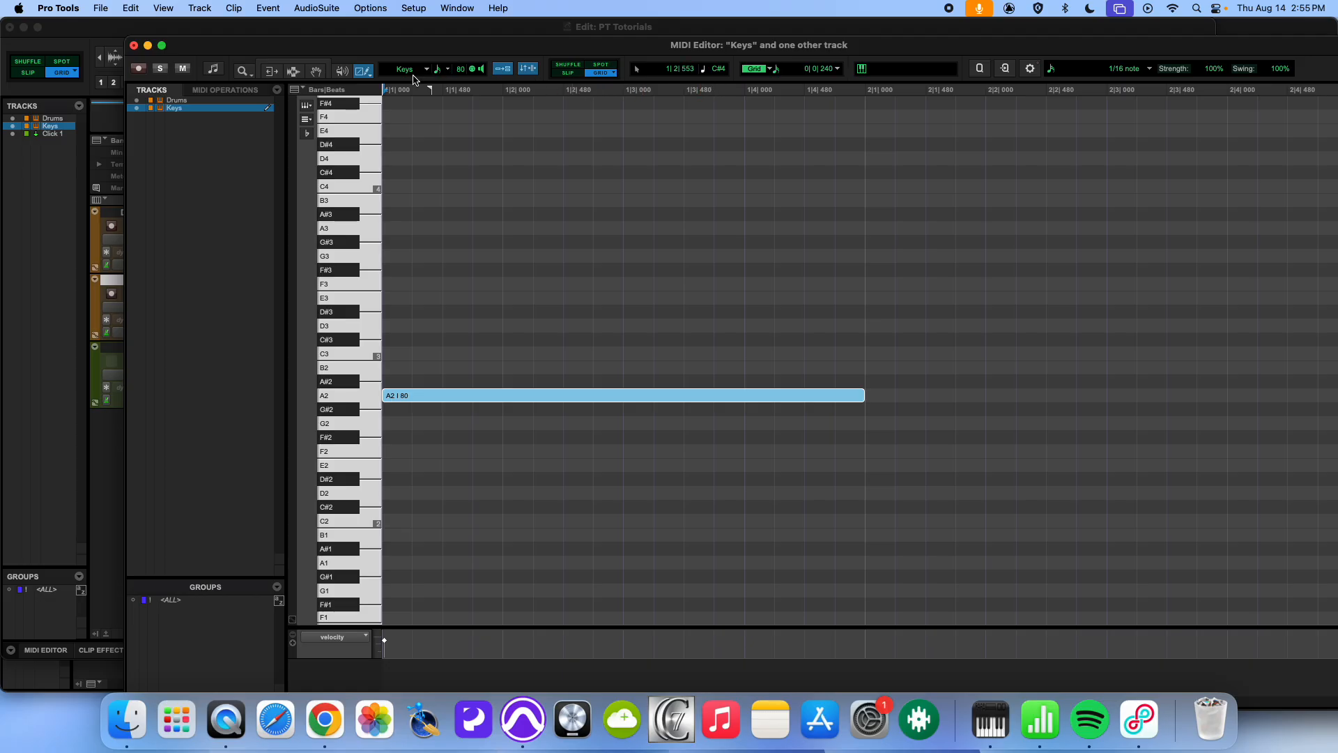
Set the Pencil tool back to Free Hand, check the default note duration options and return to the Smart Tool.
left_click(296, 63)
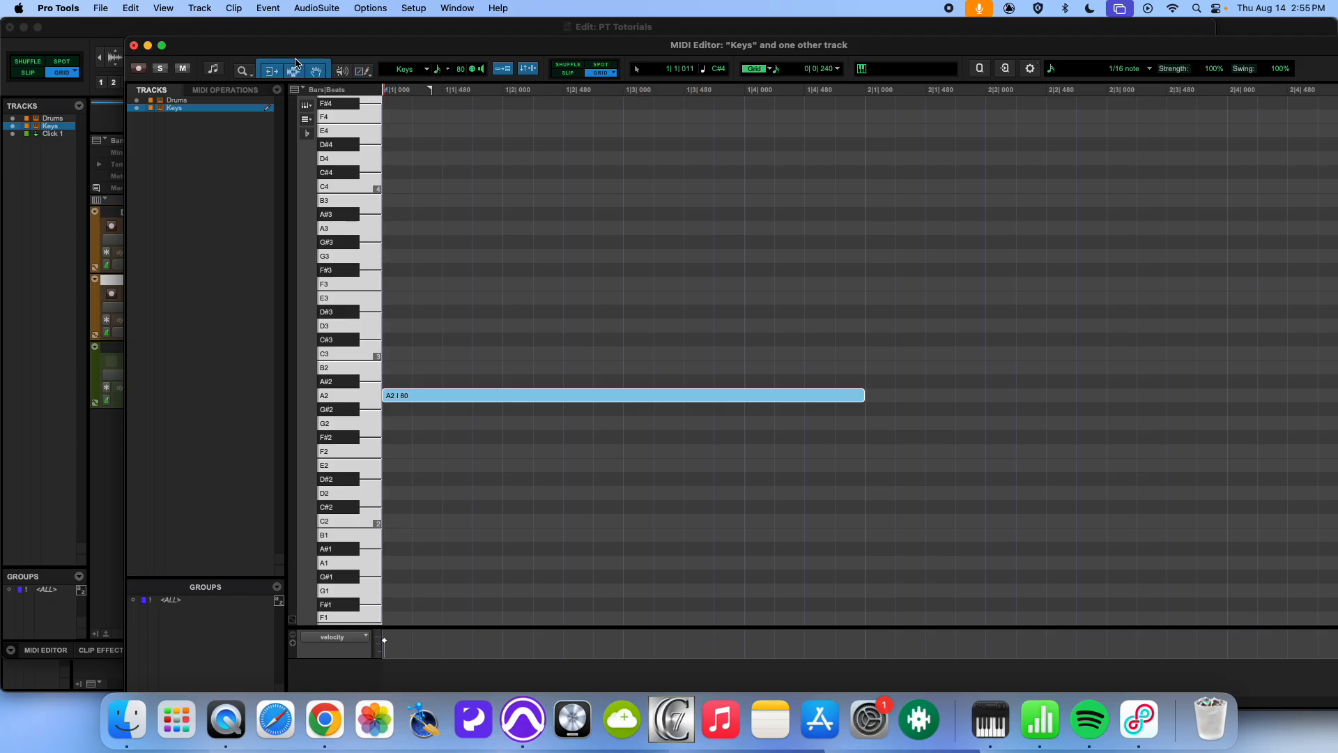
left_click(369, 74)
left_click(374, 81)
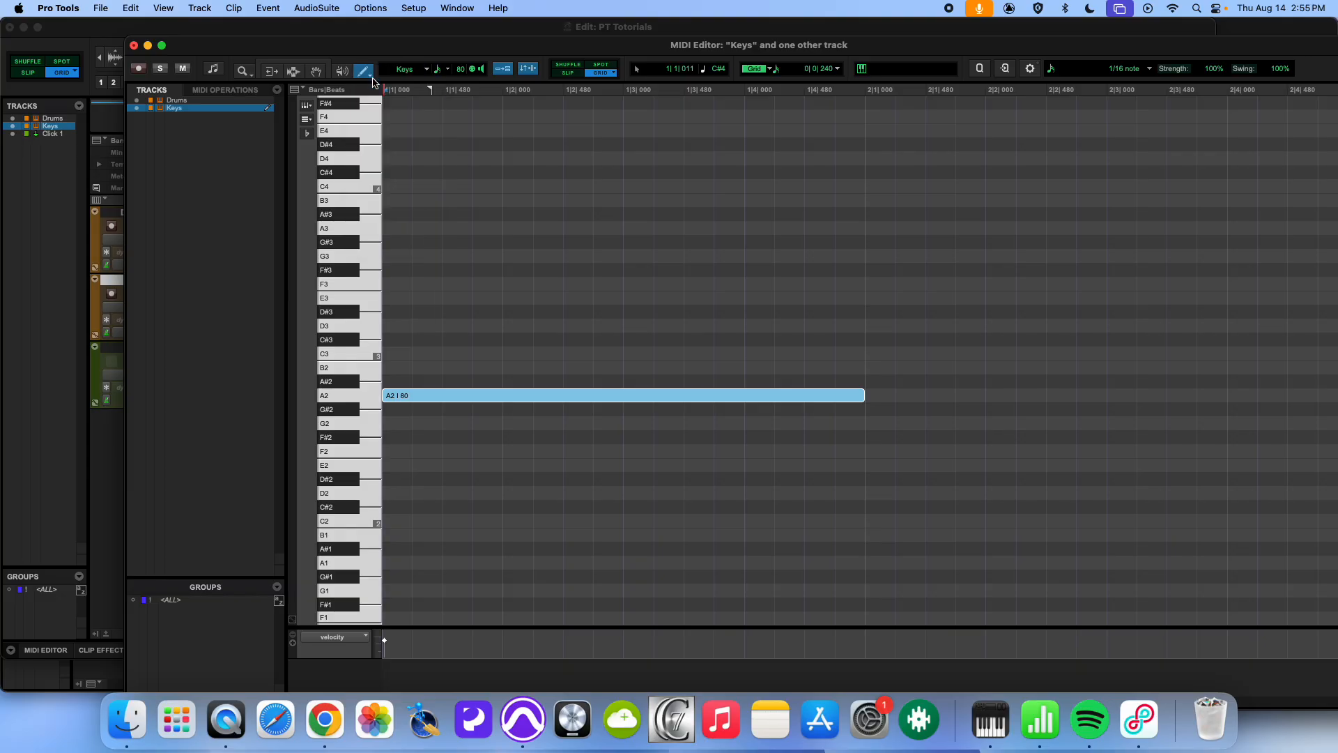
left_click(446, 69)
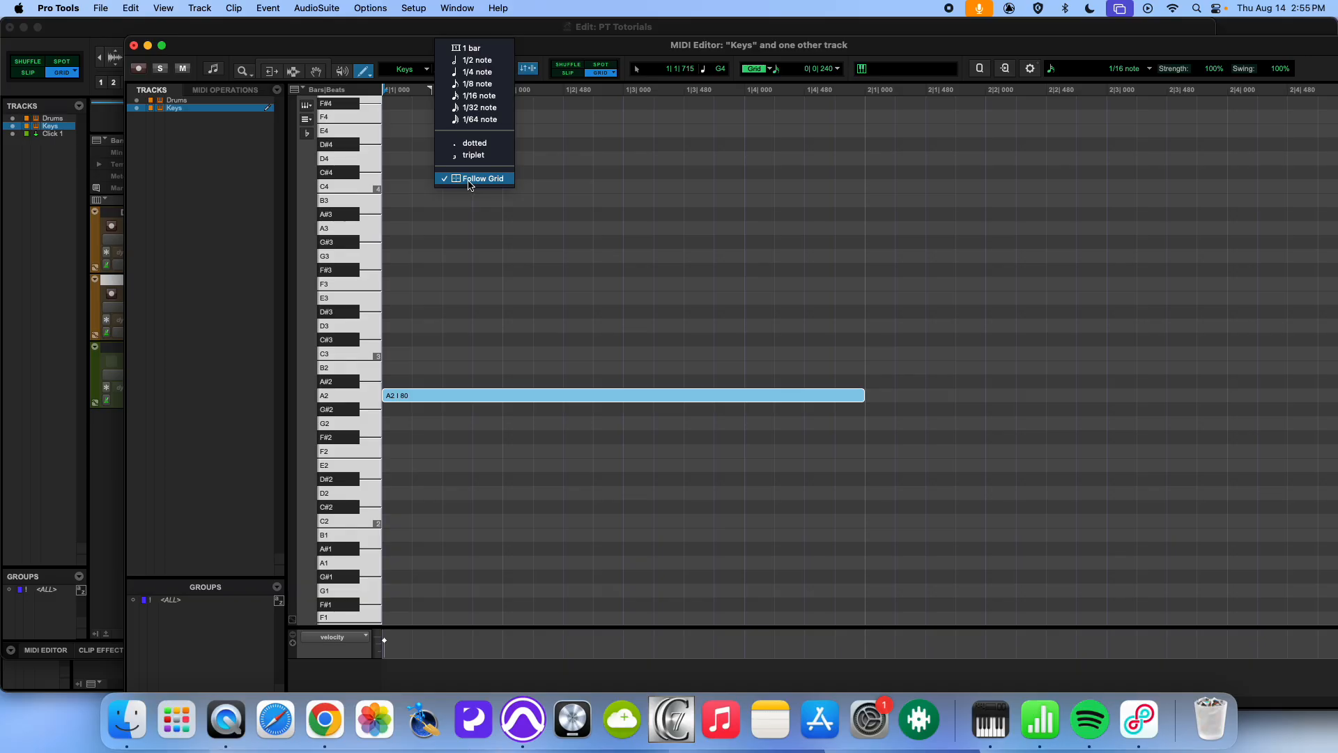
left_click(292, 60)
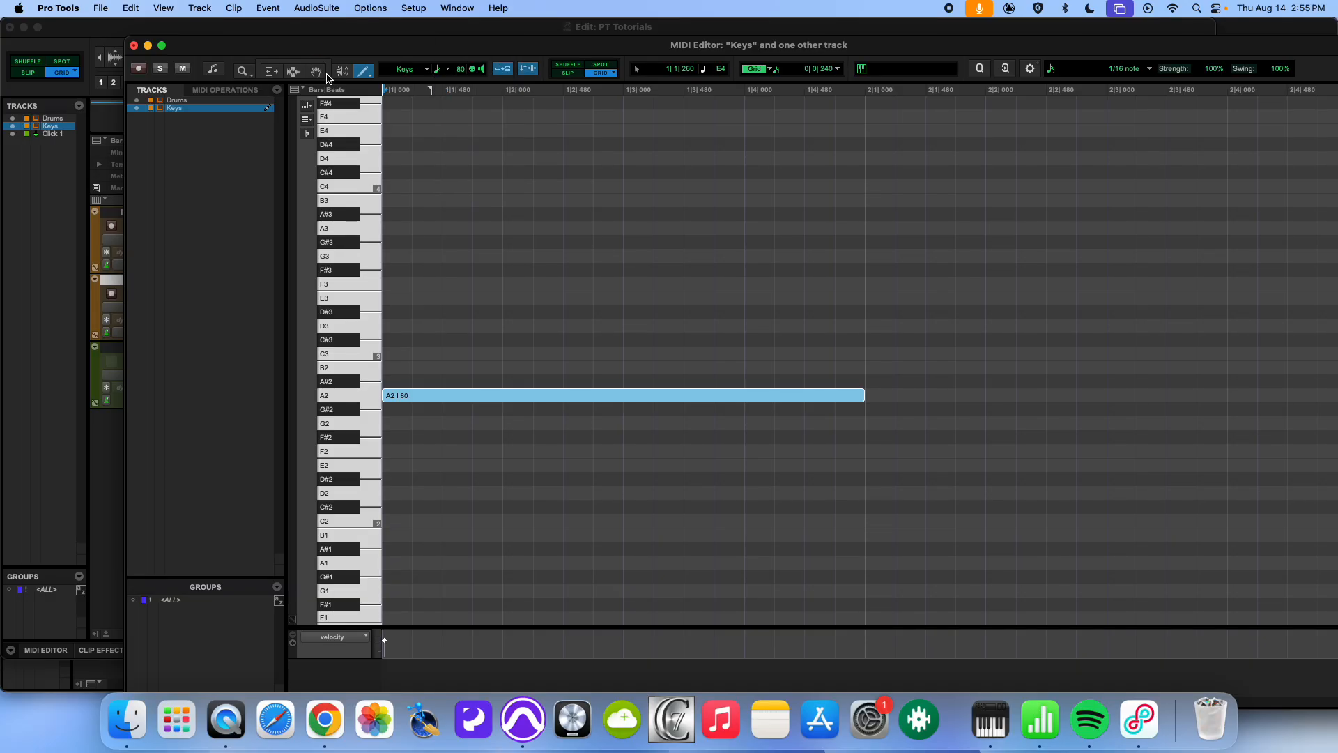
left_click(310, 61)
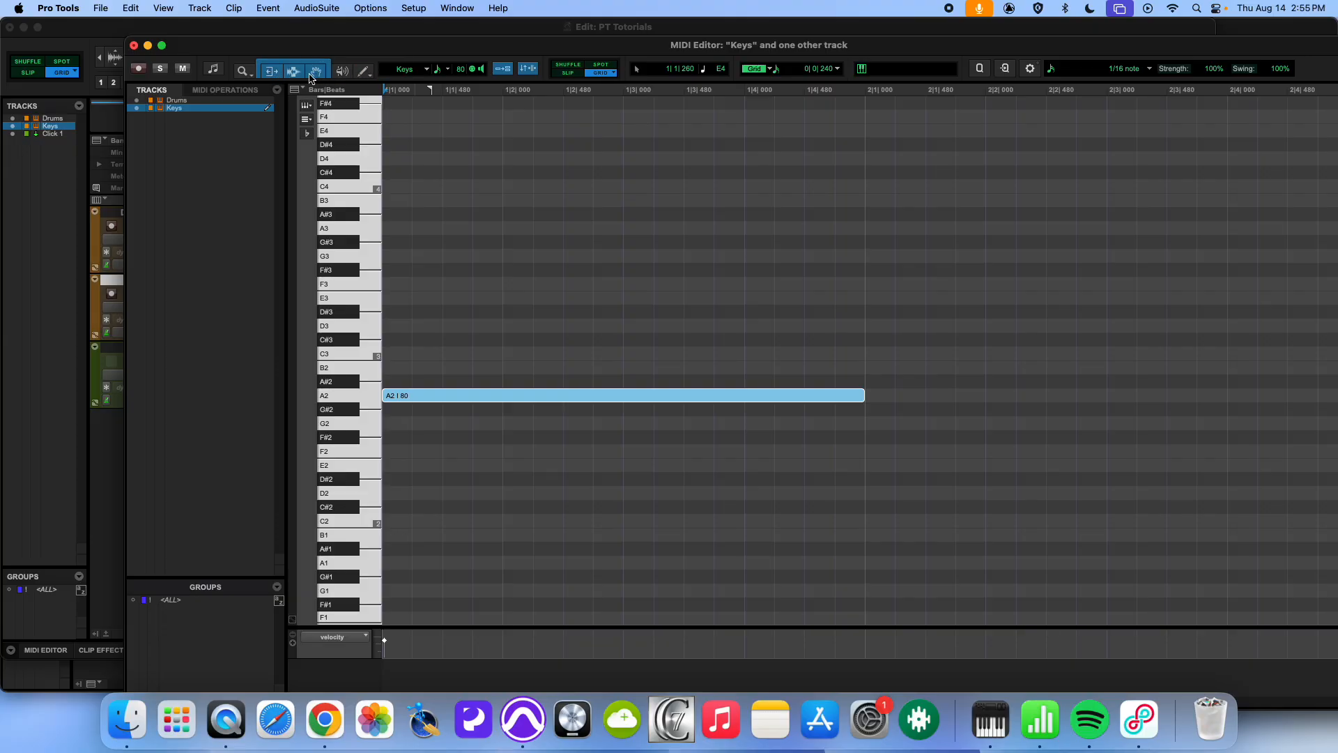
Try adding an A#3 note at the start of bar 1, lengthen it to about beat 4 and delete it.
left_click(404, 214)
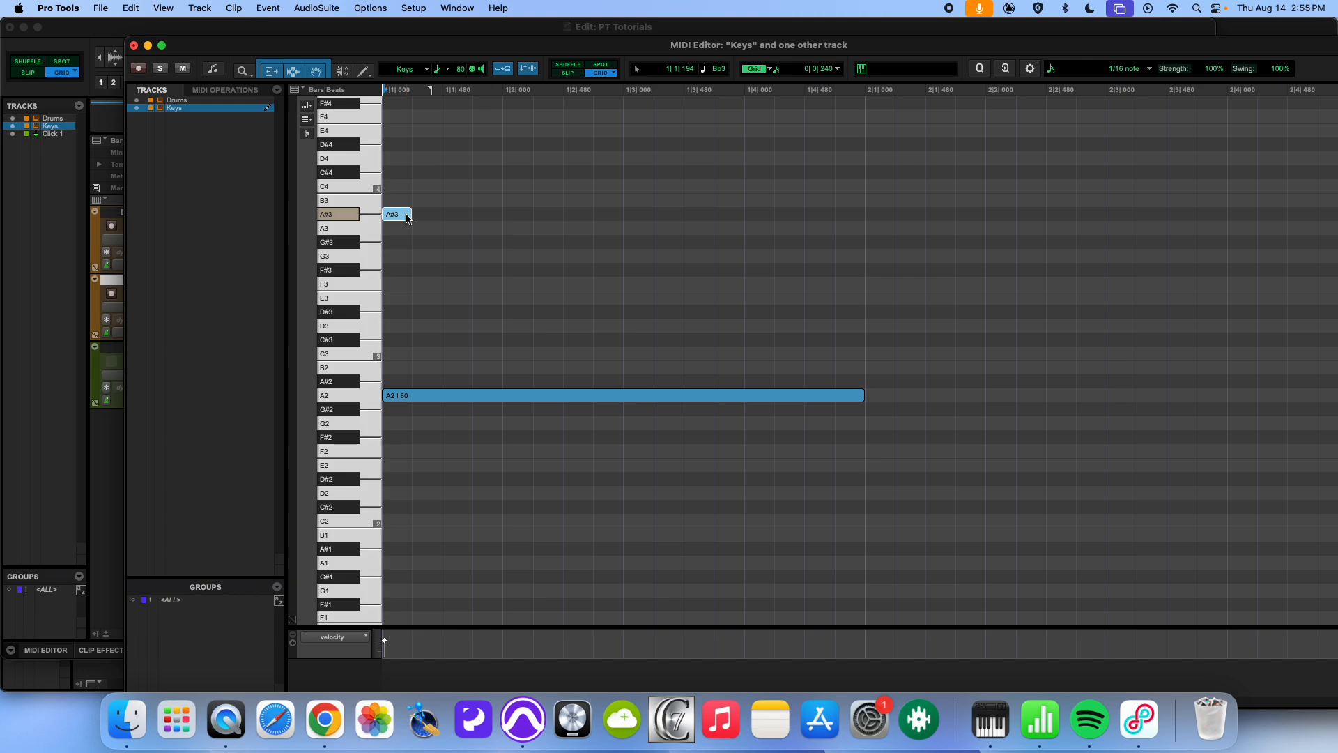
left_click_drag(413, 218, 785, 230)
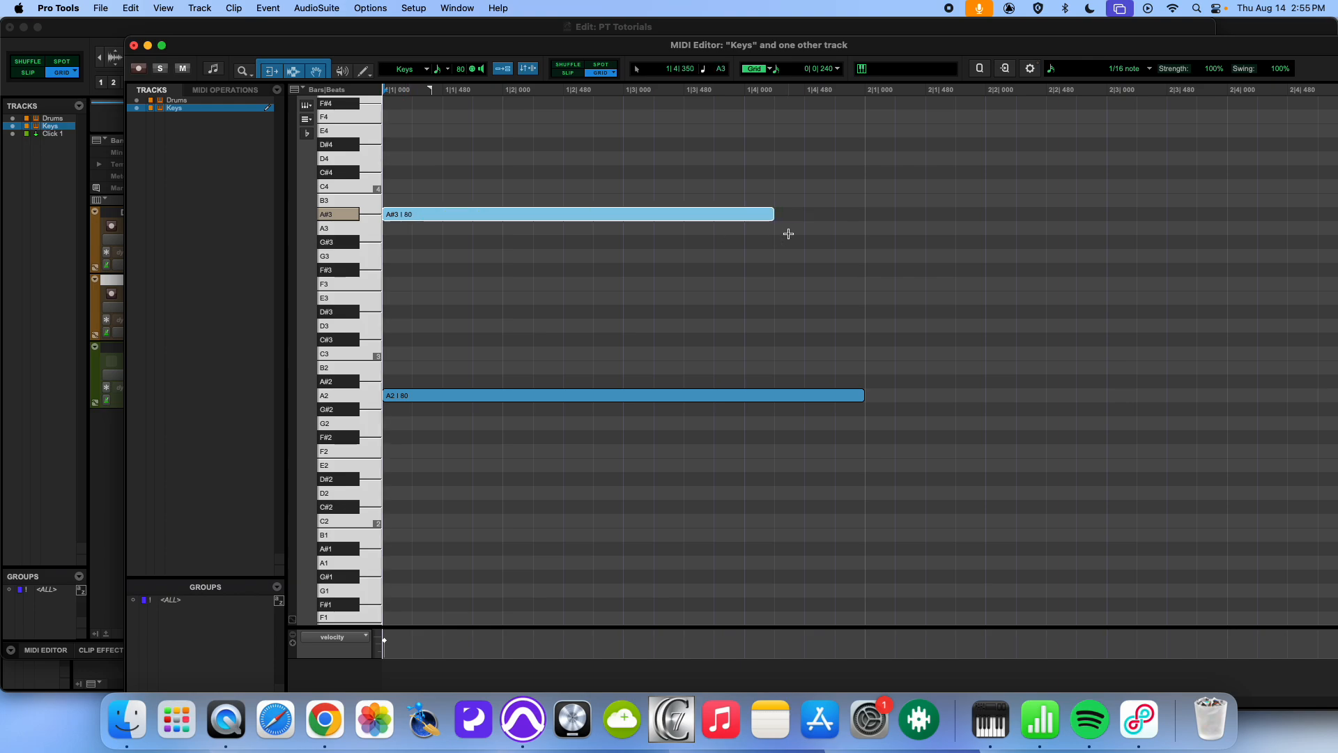
double_click(711, 221)
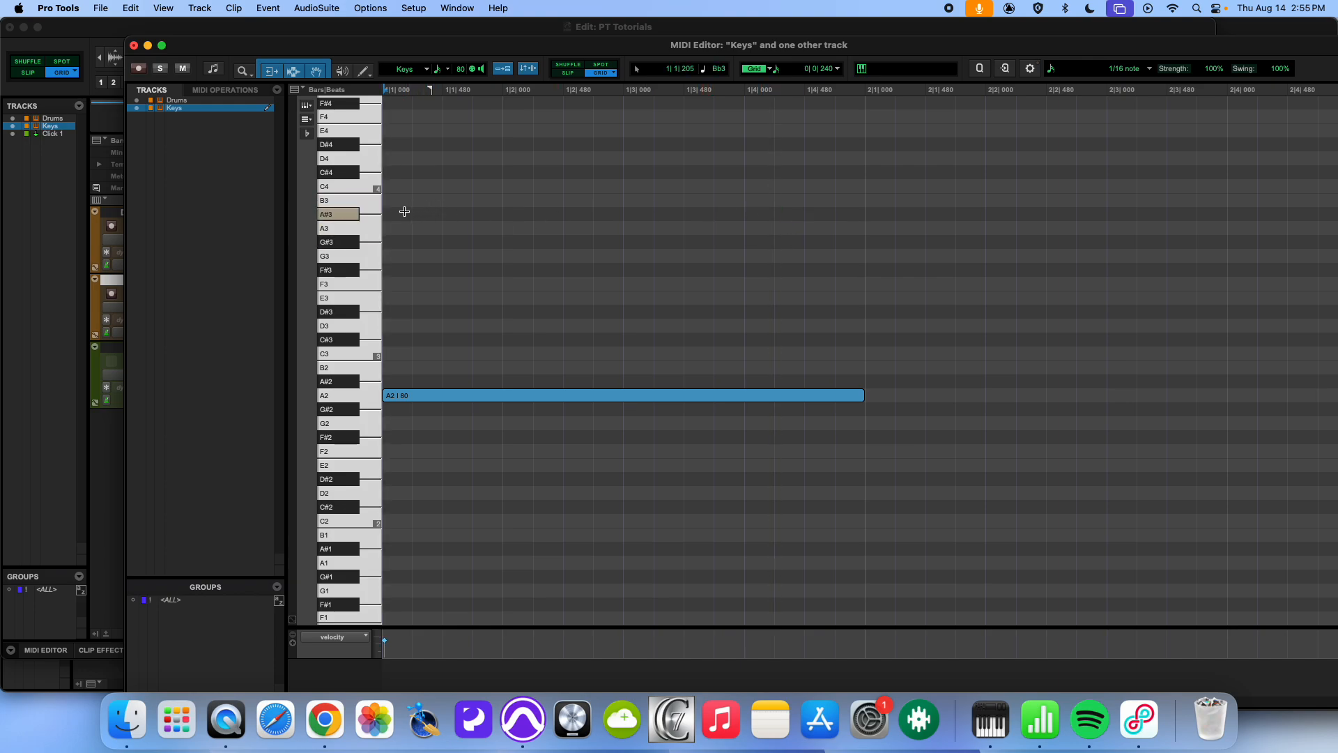
Add a B3 note at the start of bar 1 with a 1 bar default note duration, and set the default to 1/16 note.
left_click(445, 69)
left_click(453, 48)
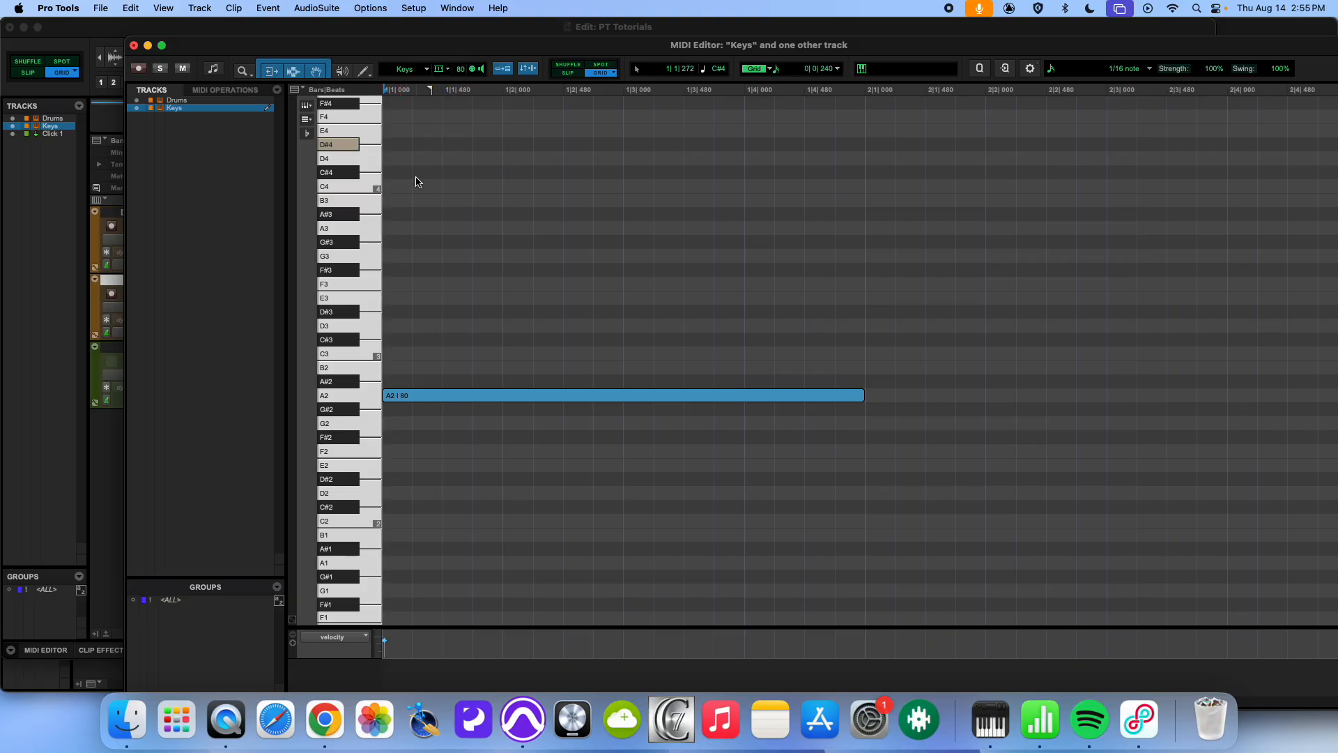
left_click(401, 201)
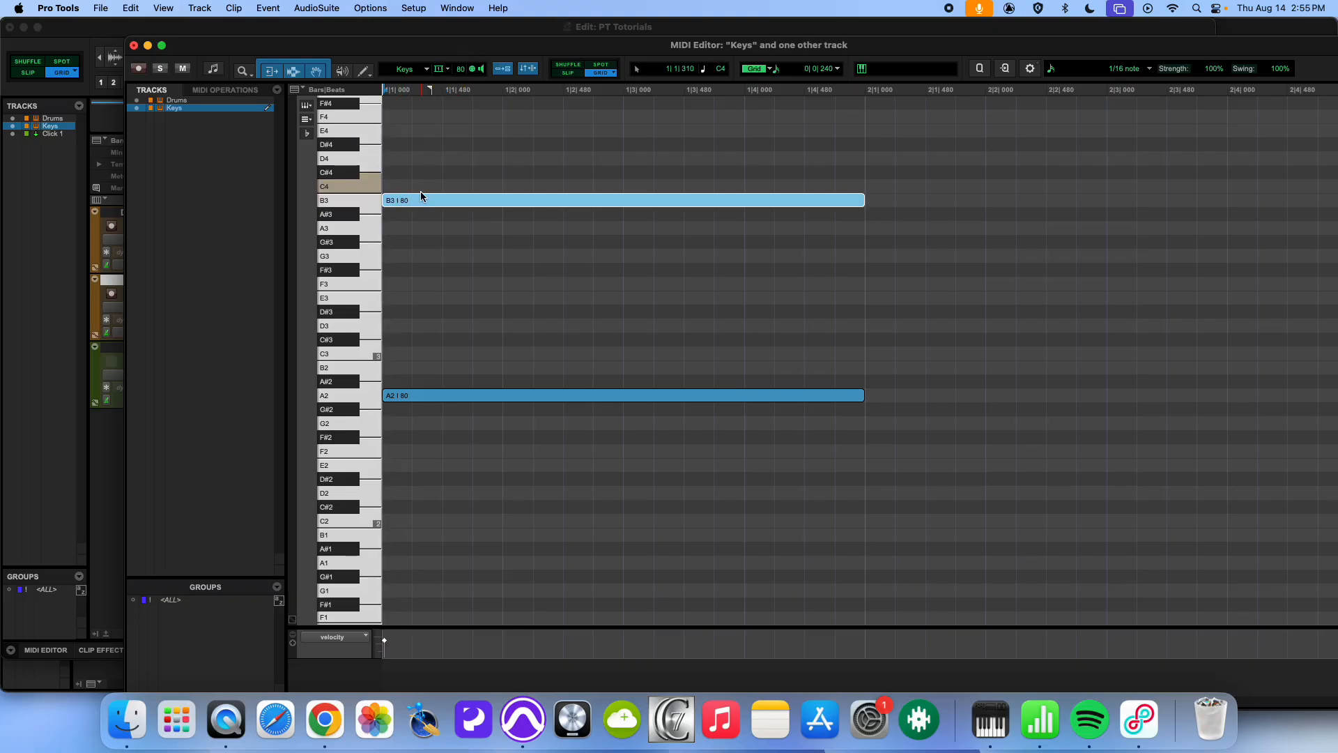
left_click(441, 70)
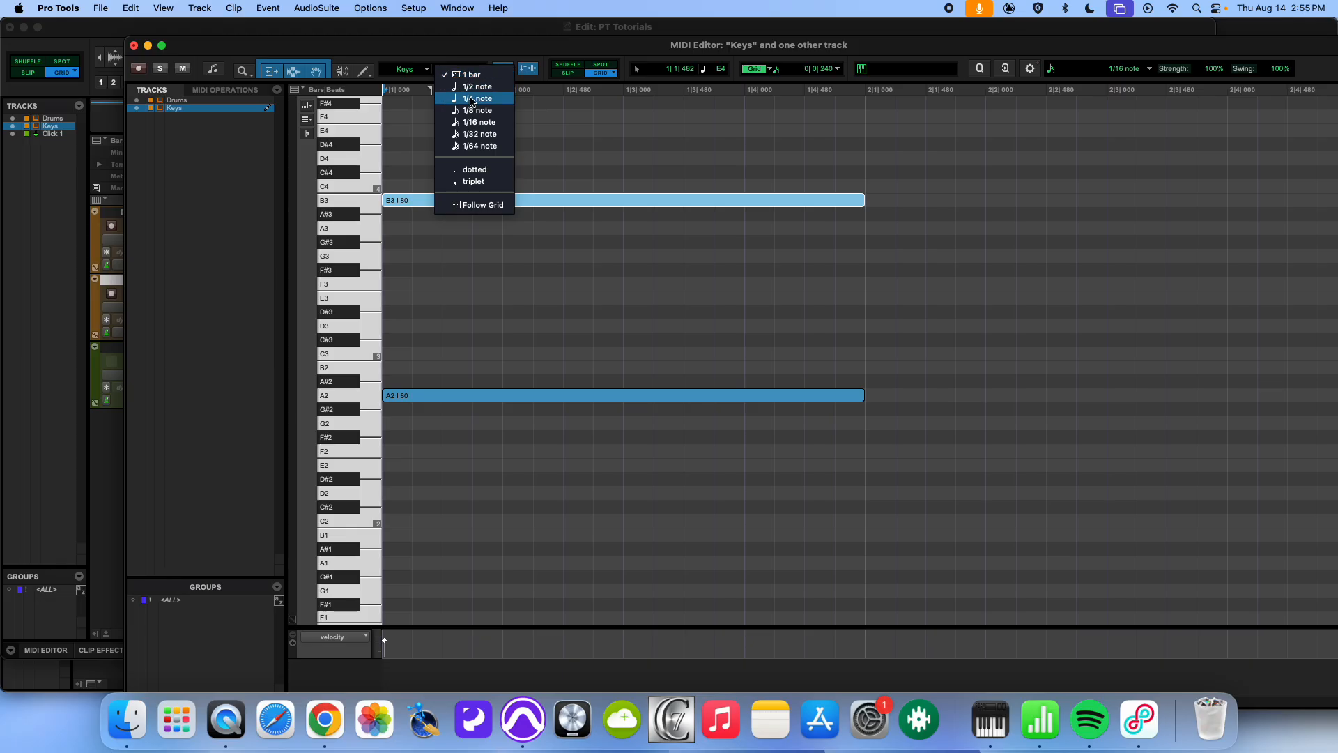
left_click(479, 123)
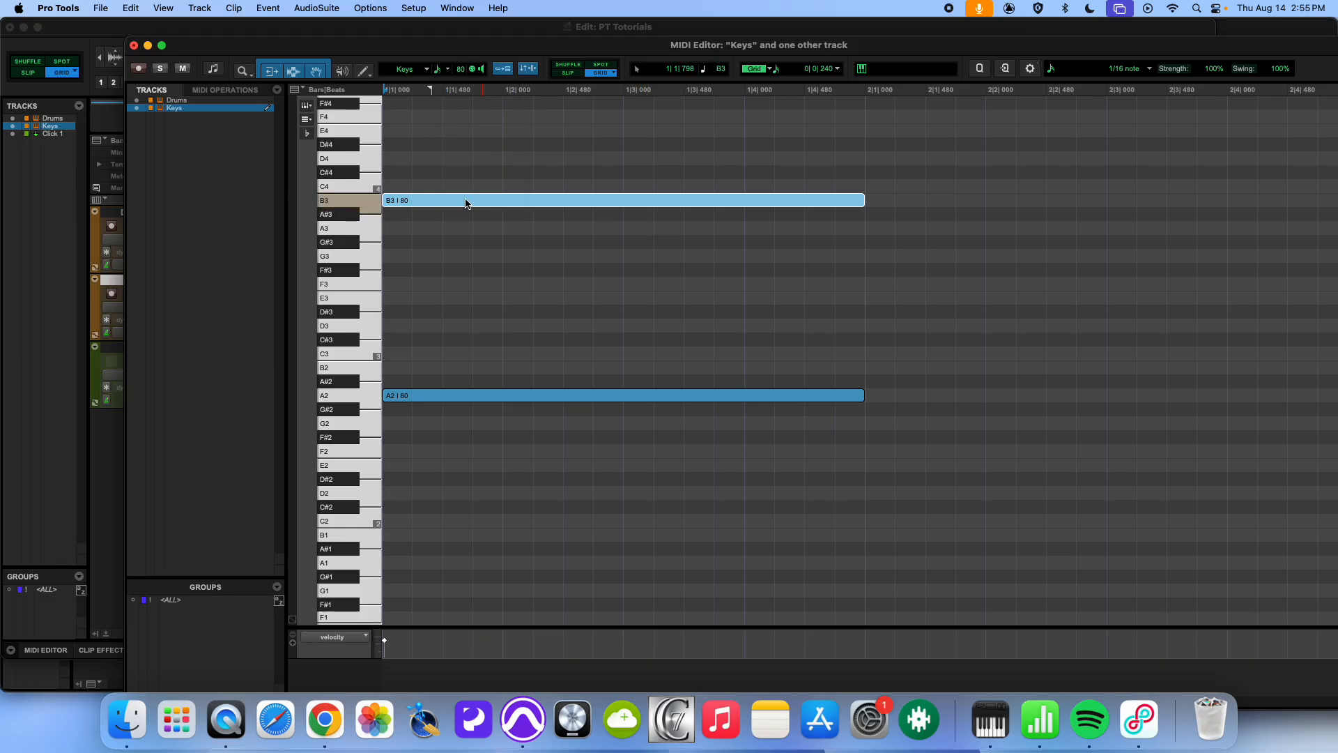
Complete the bar 1 chord by moving the B3 note to C3, copying it to E3 and adding a full-bar G3 note.
left_click_drag(445, 203, 453, 357)
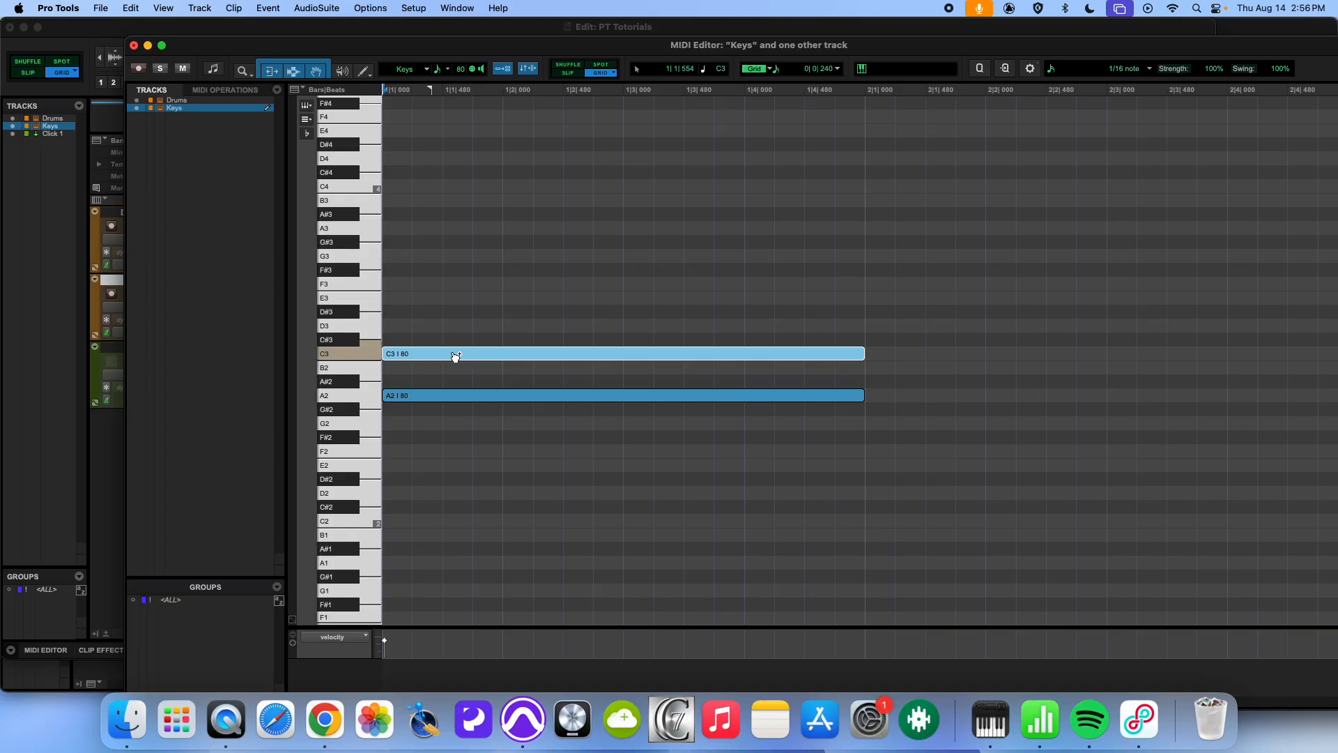
left_click_drag(455, 356, 451, 299, "alt")
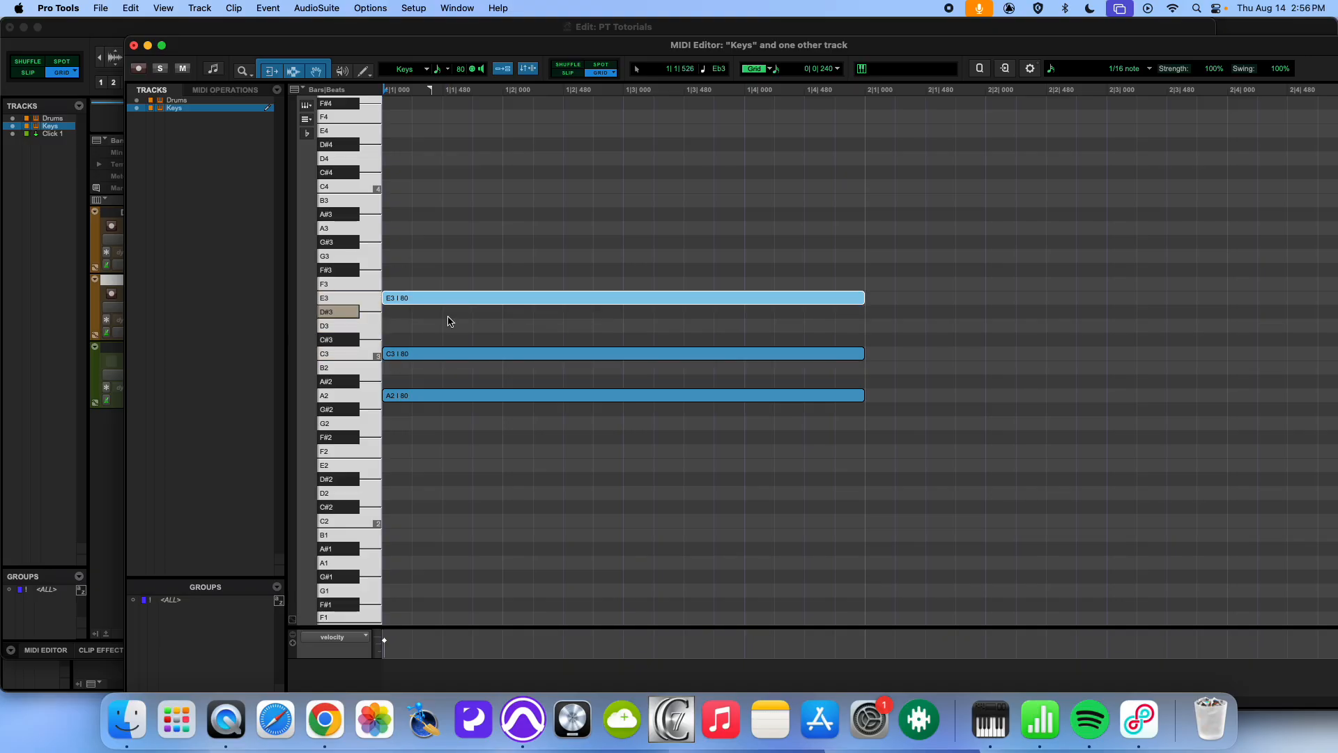
left_click(398, 260)
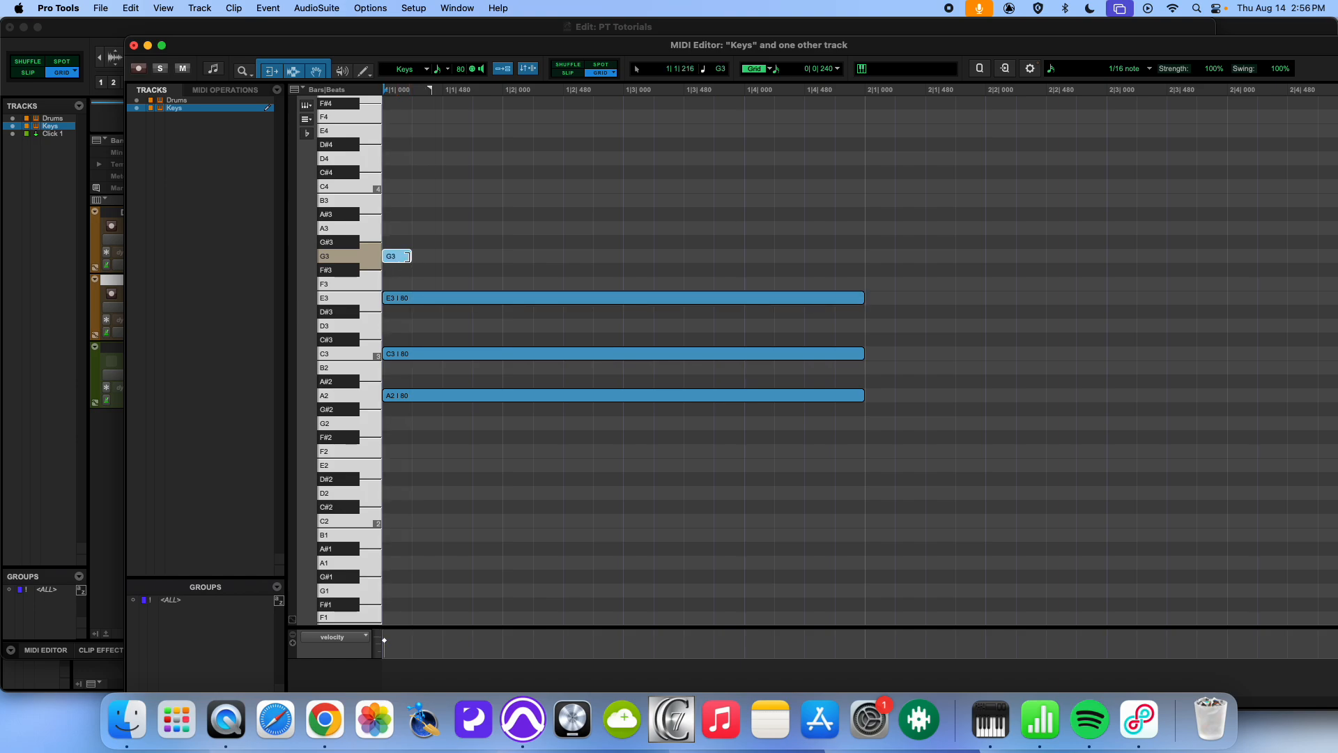
left_click_drag(408, 257, 864, 272)
key("space")
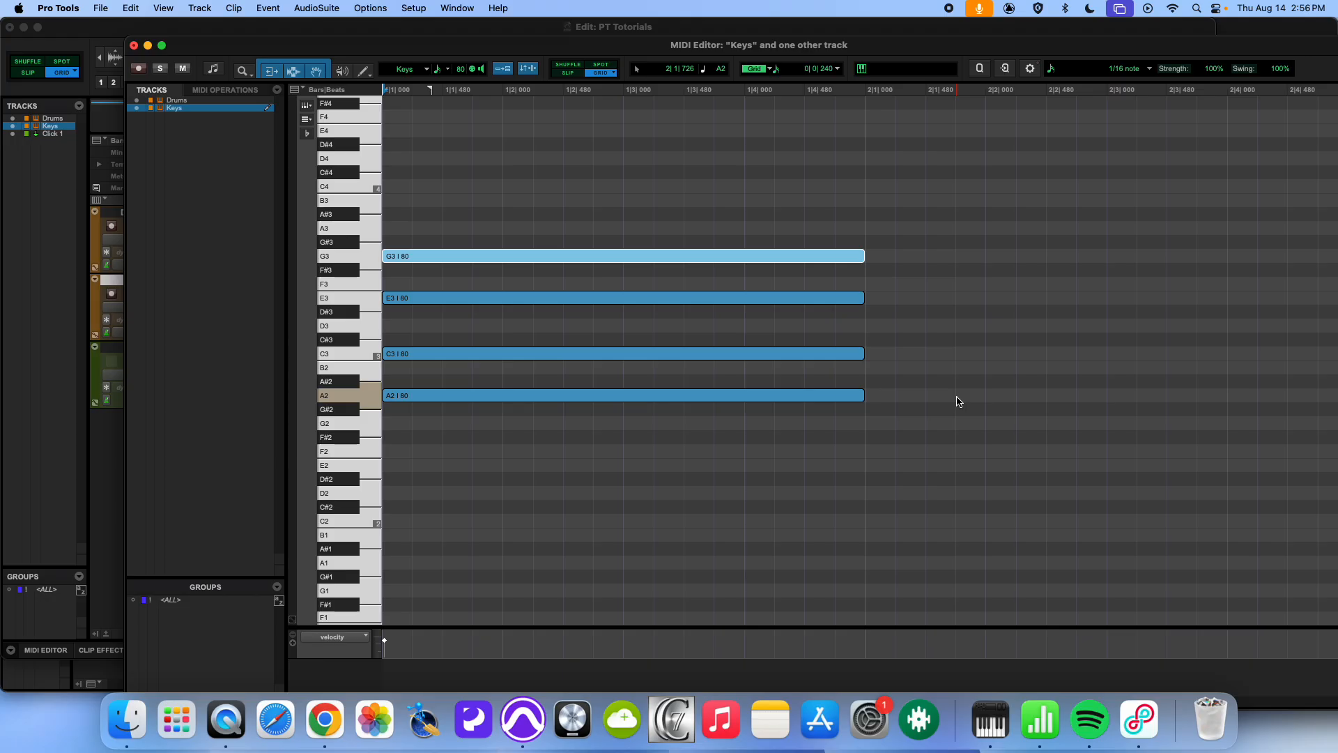
Add 1/16 notes on D3, F#3, A3 and C4 at the start of bar 2.
left_click(880, 326)
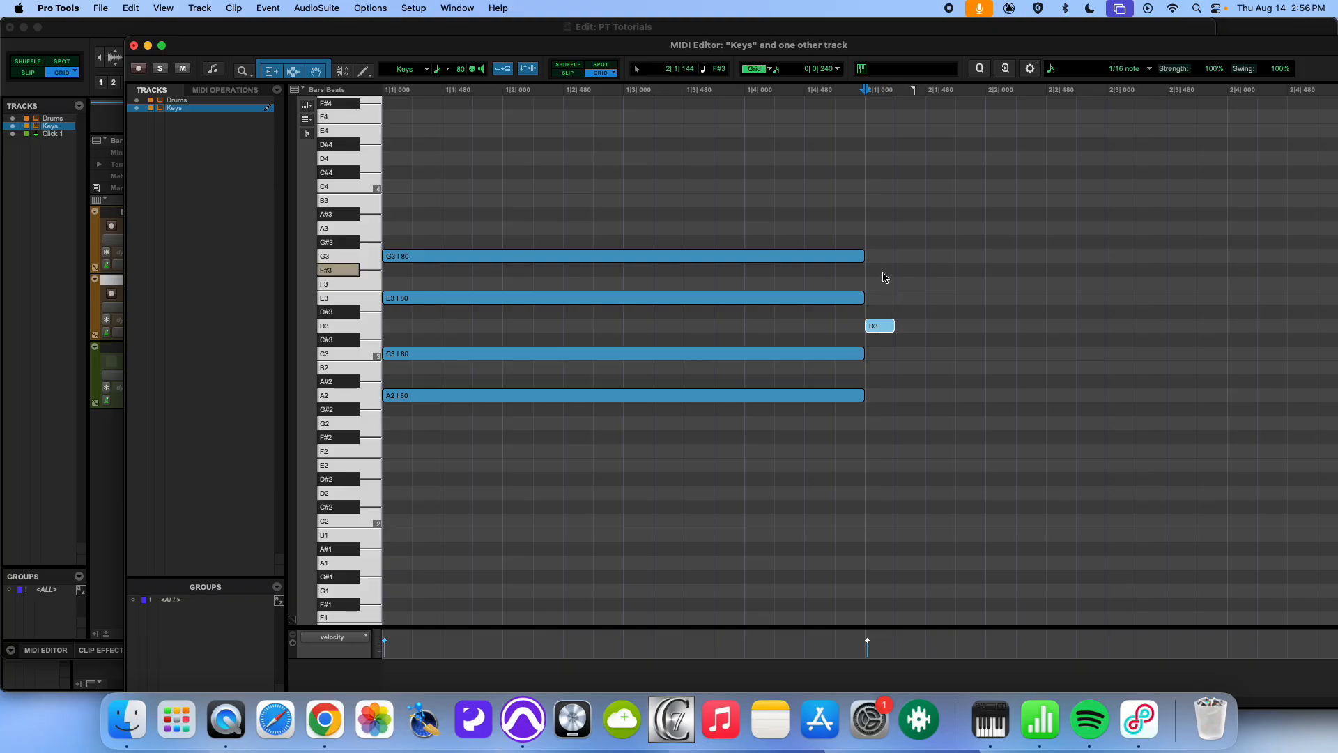
left_click(877, 273)
left_click(877, 232)
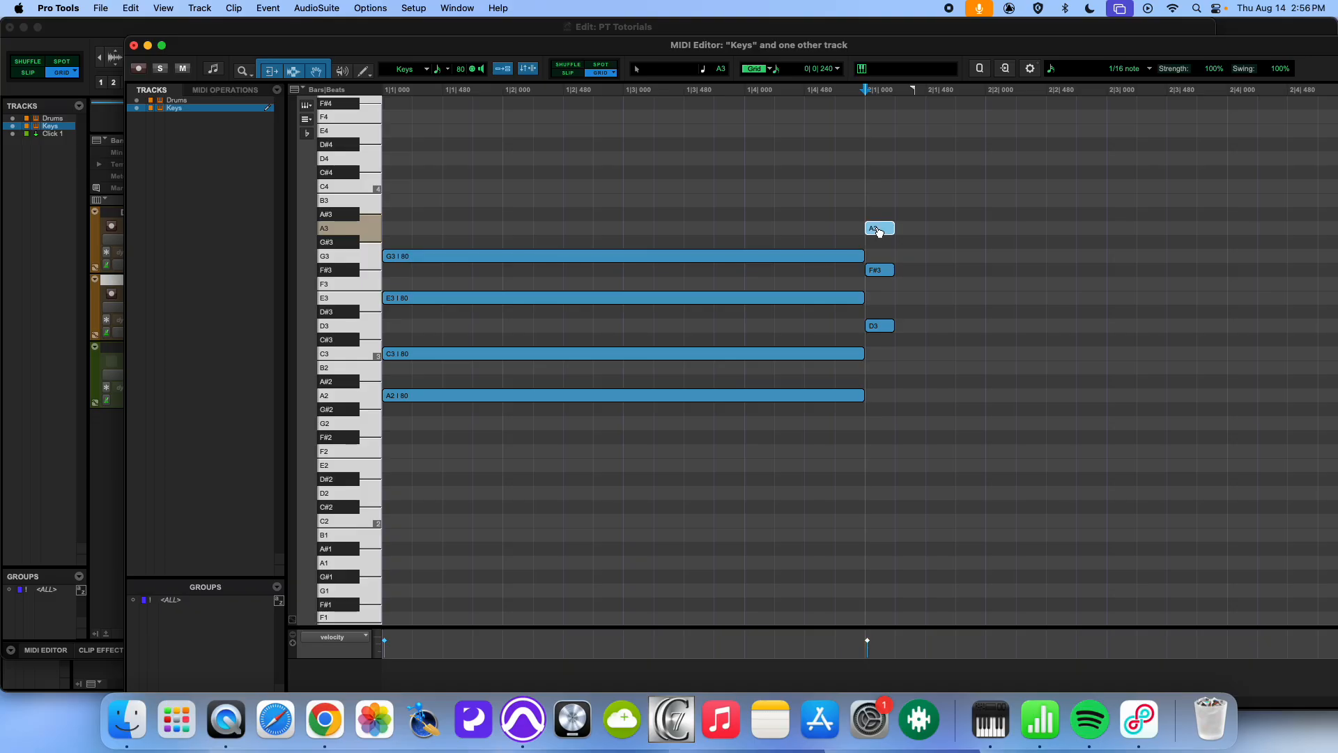
double_click(877, 187)
Select the four bar 2 notes and lengthen them together to the end of bar 2.
left_click_drag(882, 166, 905, 343)
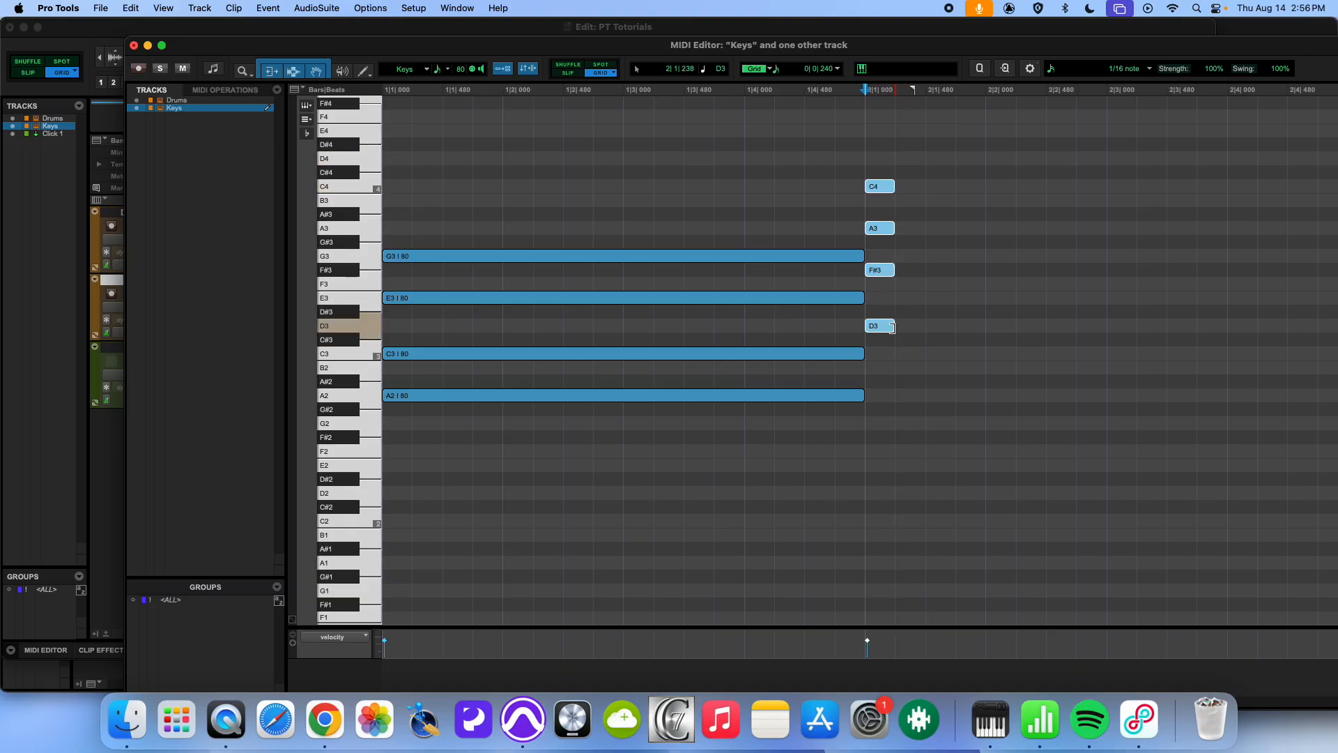
left_click_drag(896, 332, 1264, 359)
scroll(1240, 349, "right", 5)
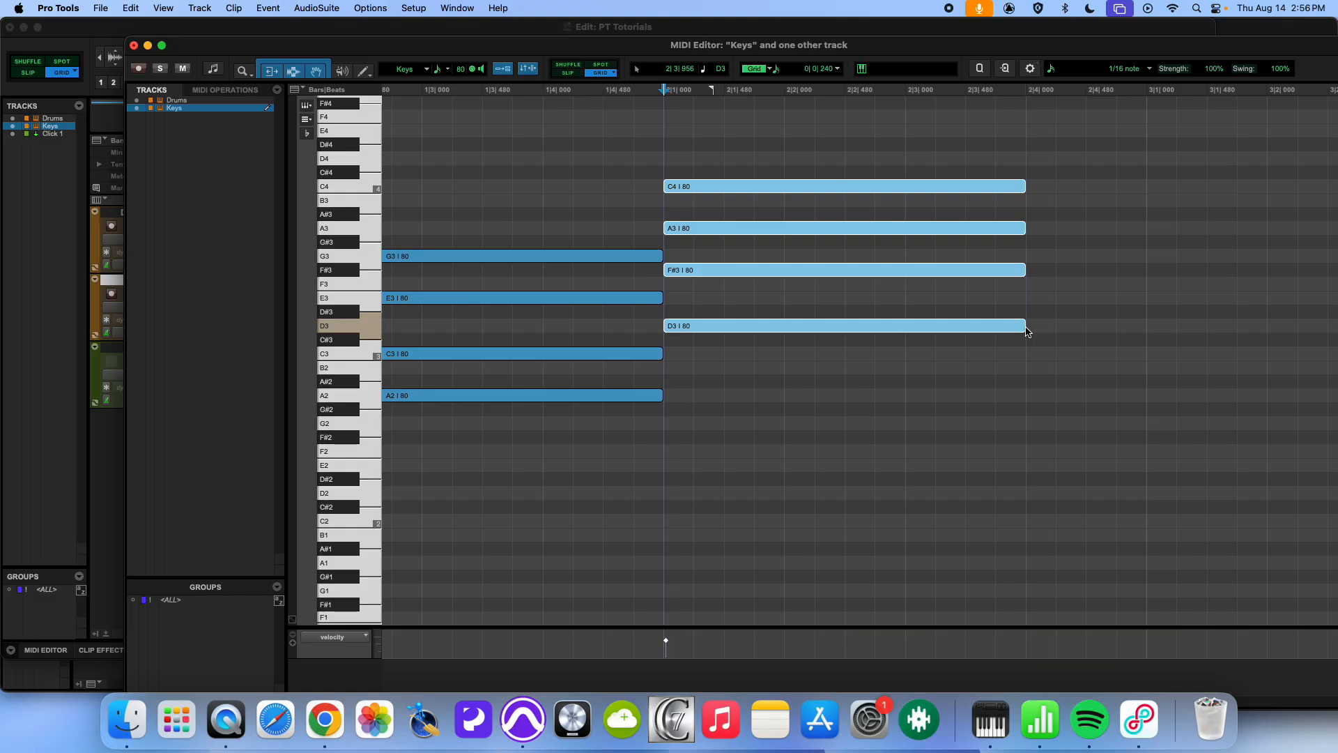
left_click_drag(1026, 331, 1146, 329)
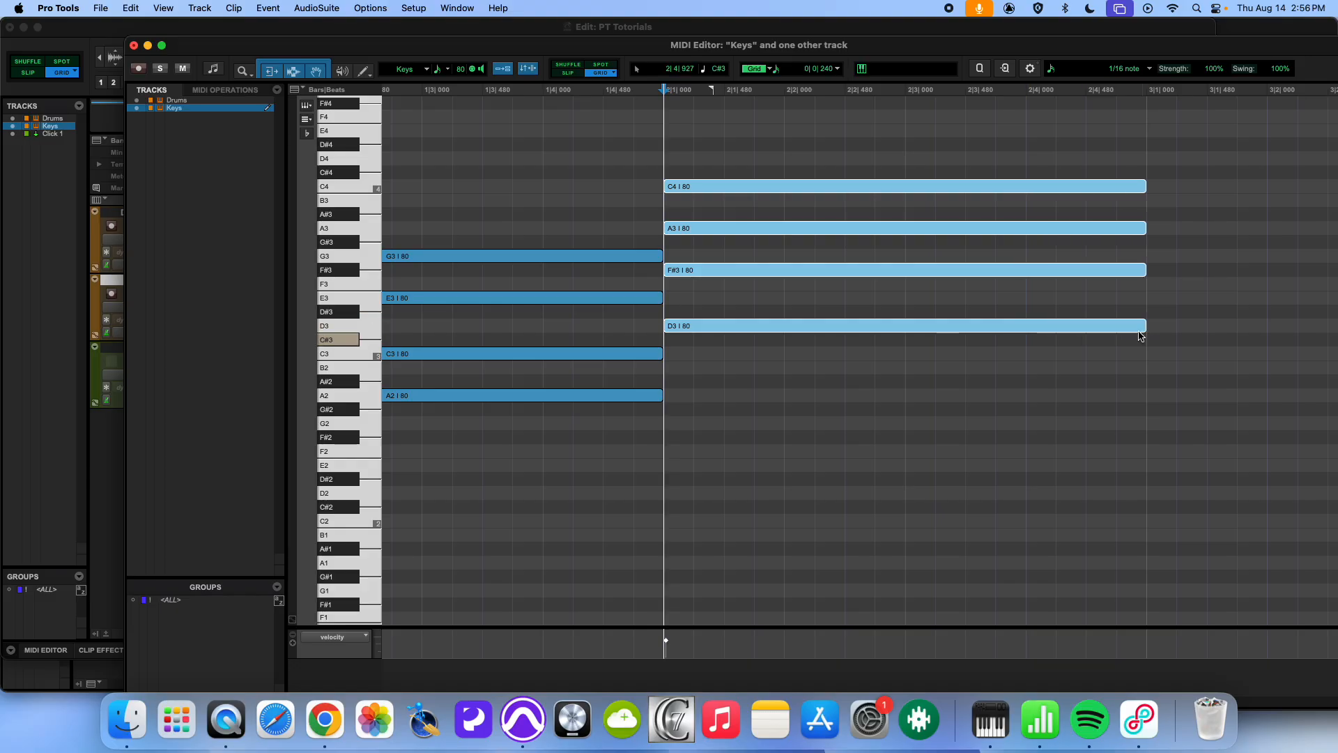
Close the MIDI Editor, zoom in on the Keys clip in the Edit window and play it back.
left_click(135, 46)
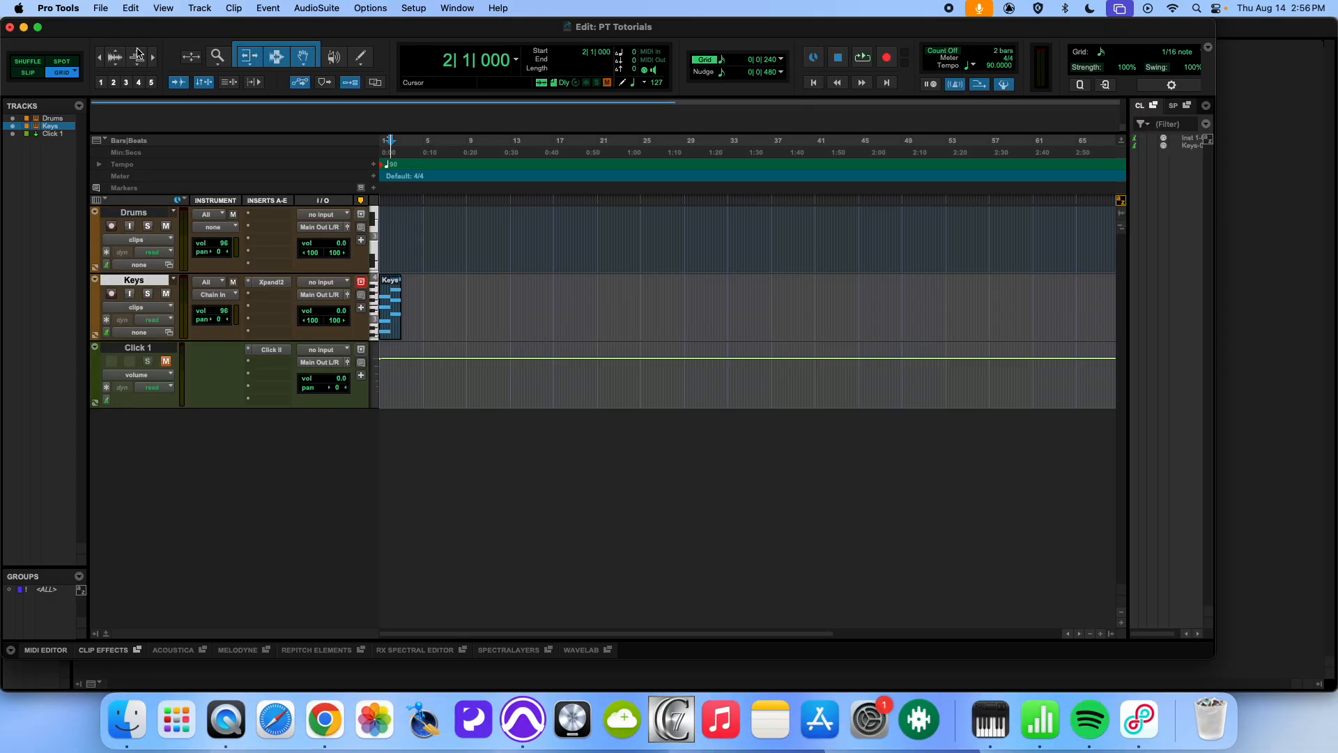
left_click(391, 334)
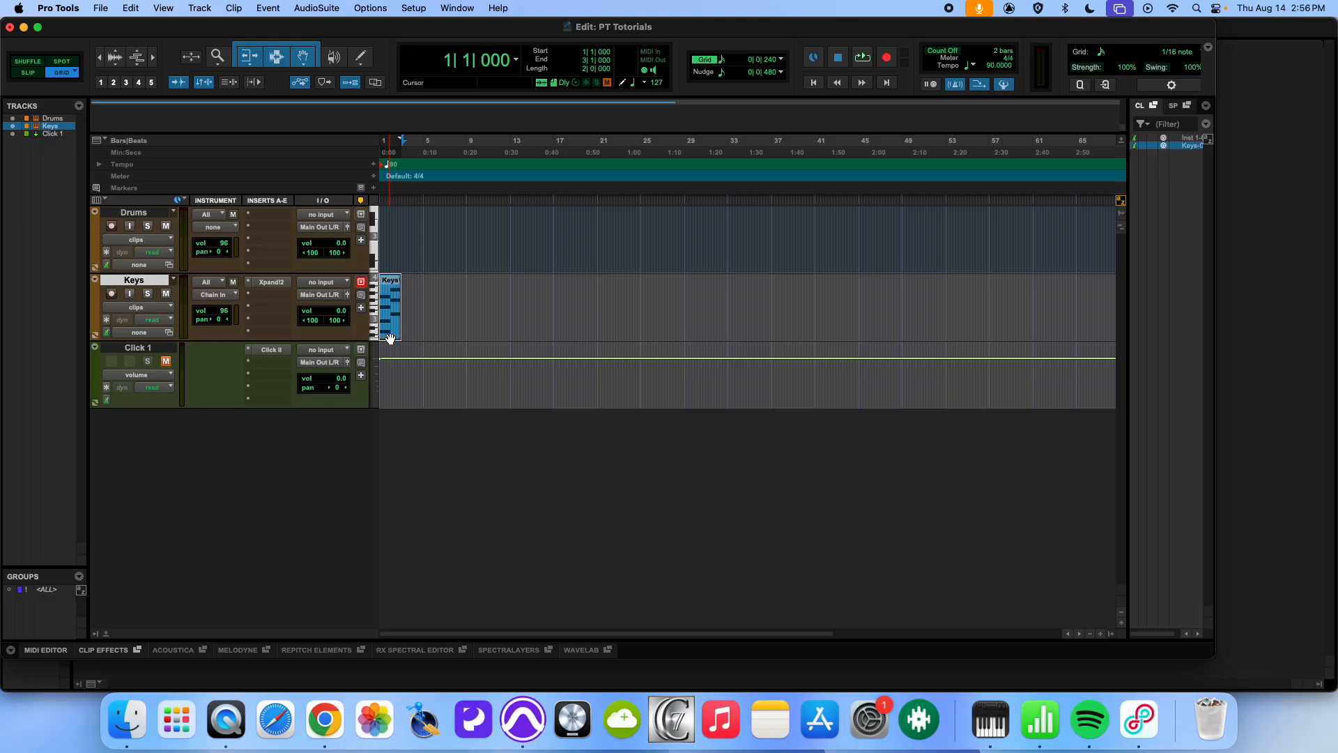
key("t")
key("t")
key("t")
key("t")
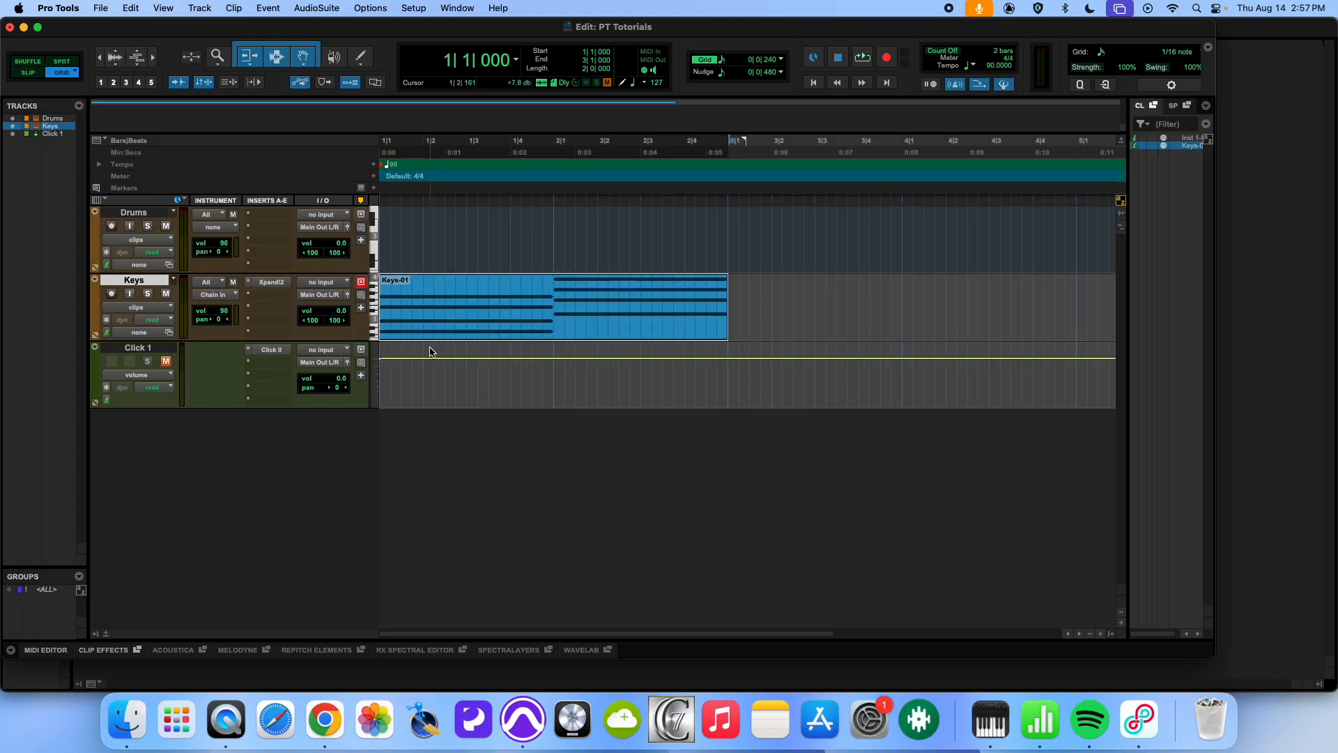
key("space")
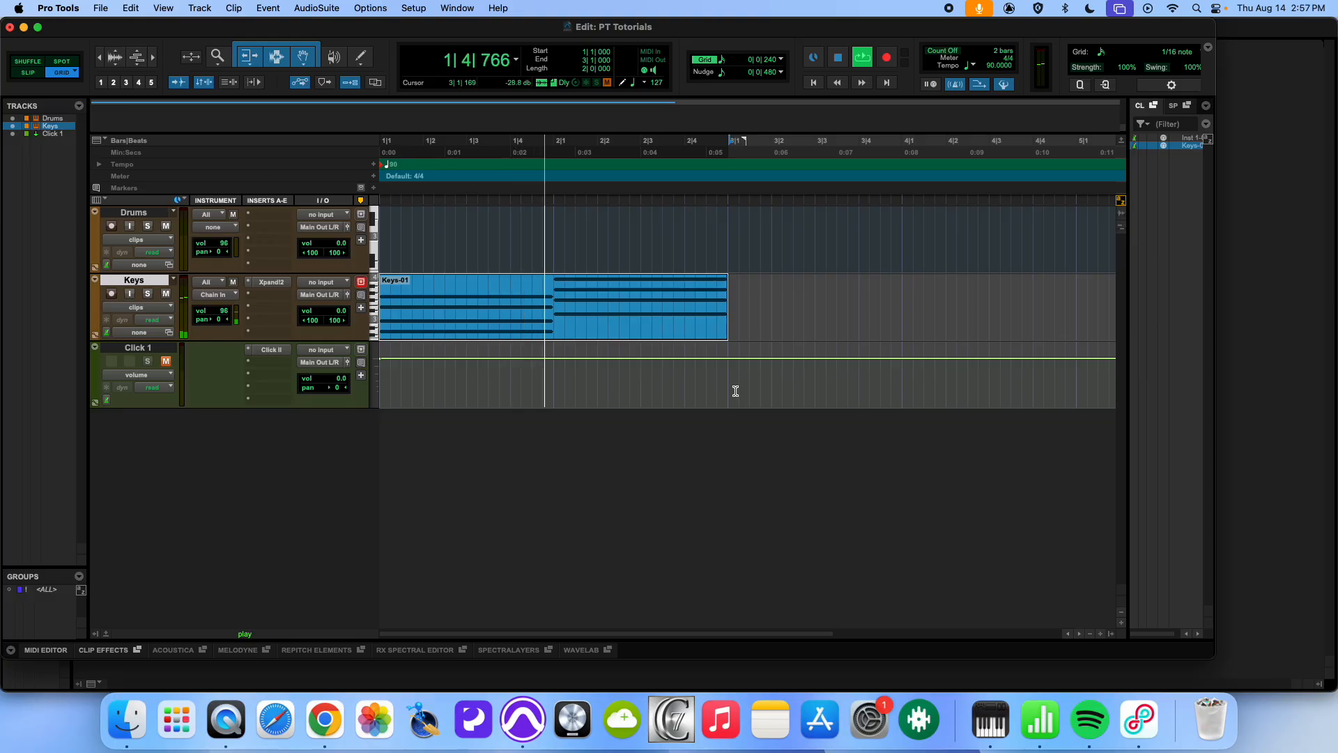
key("space")
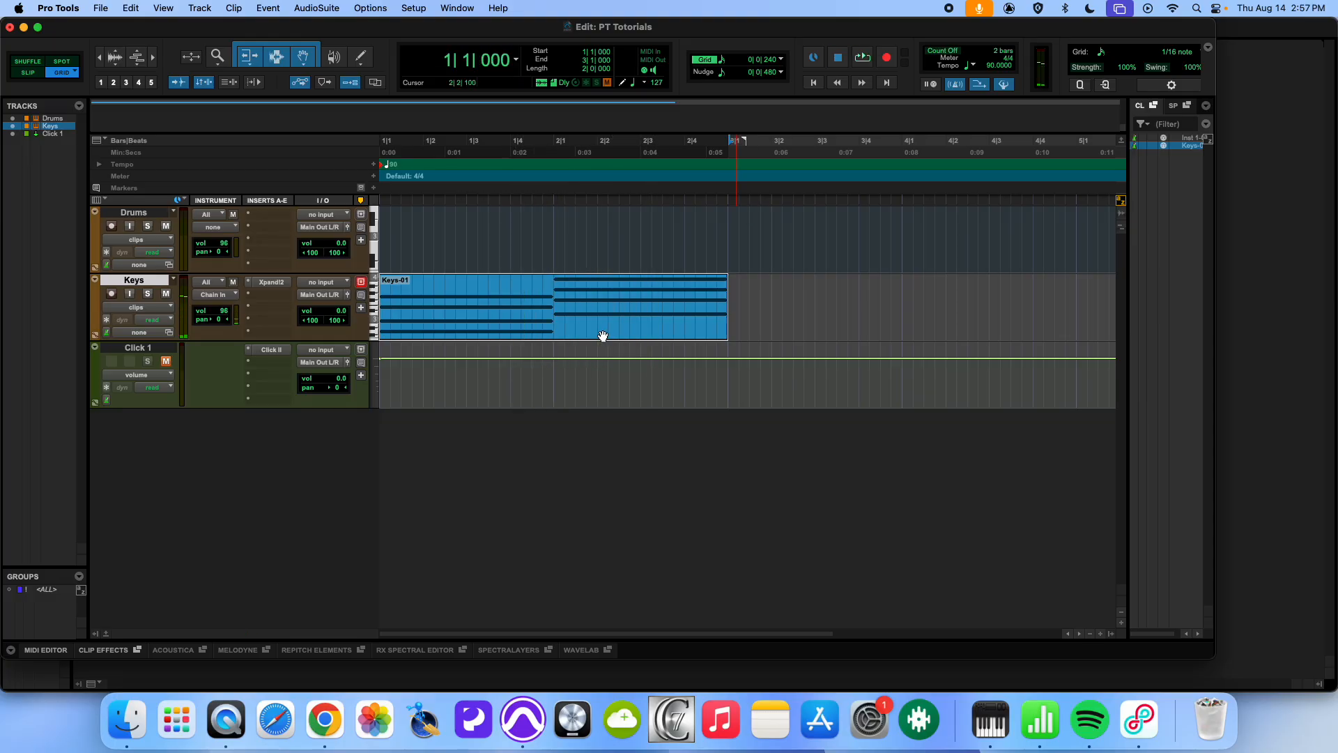
Open the Keys clip in the MIDI Editor and play back its chords.
double_click(603, 336)
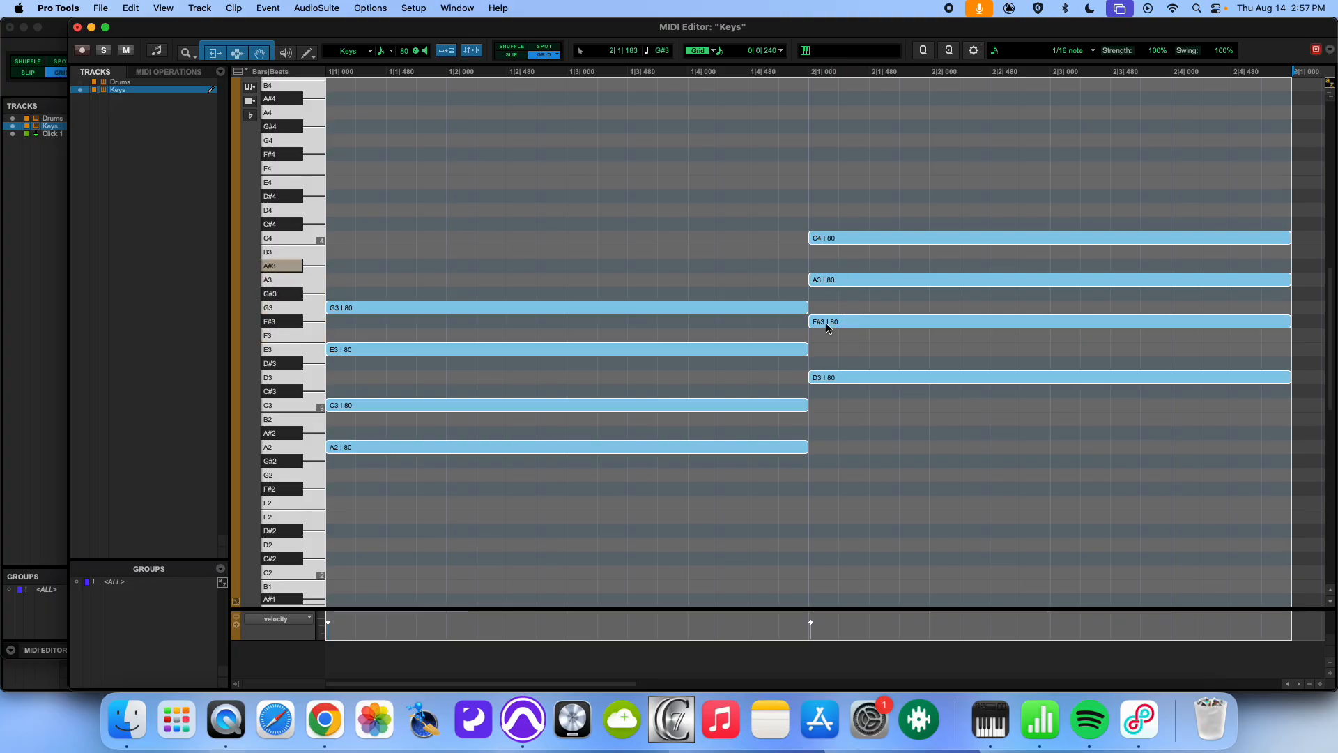
key("space")
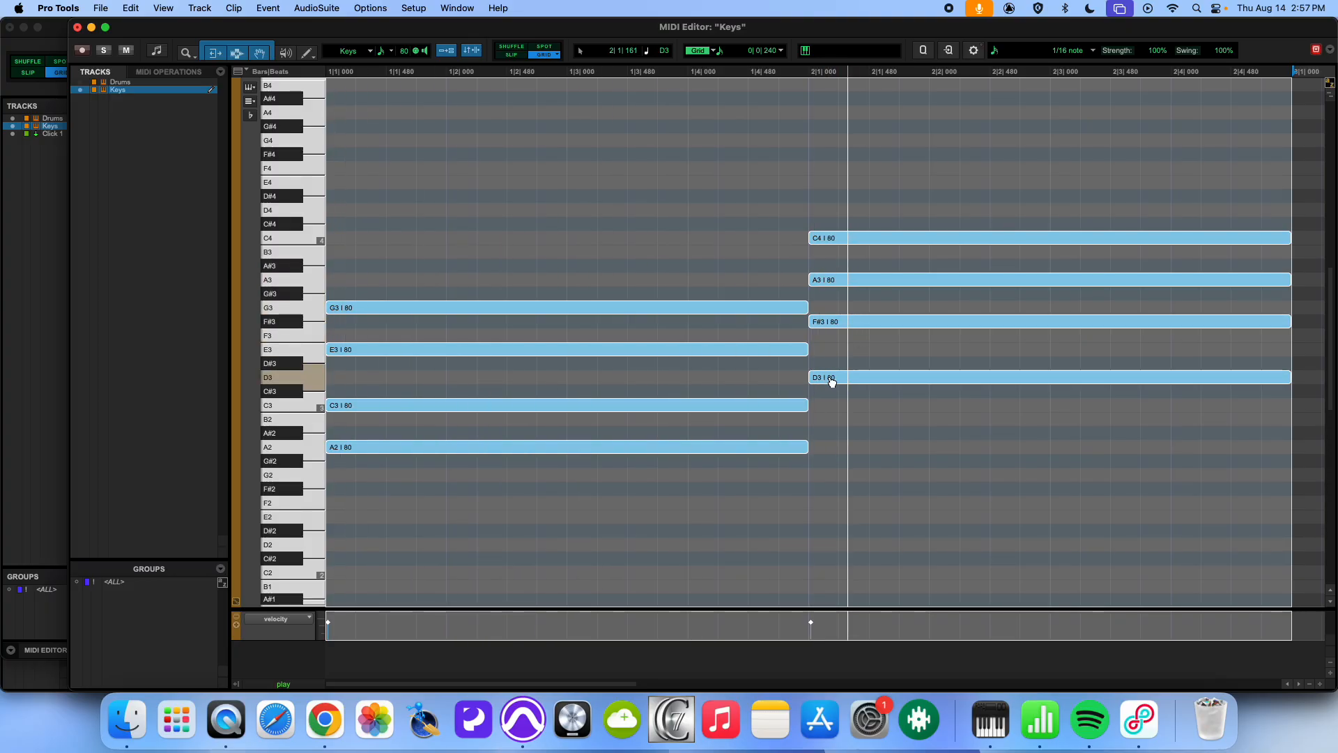
key("space")
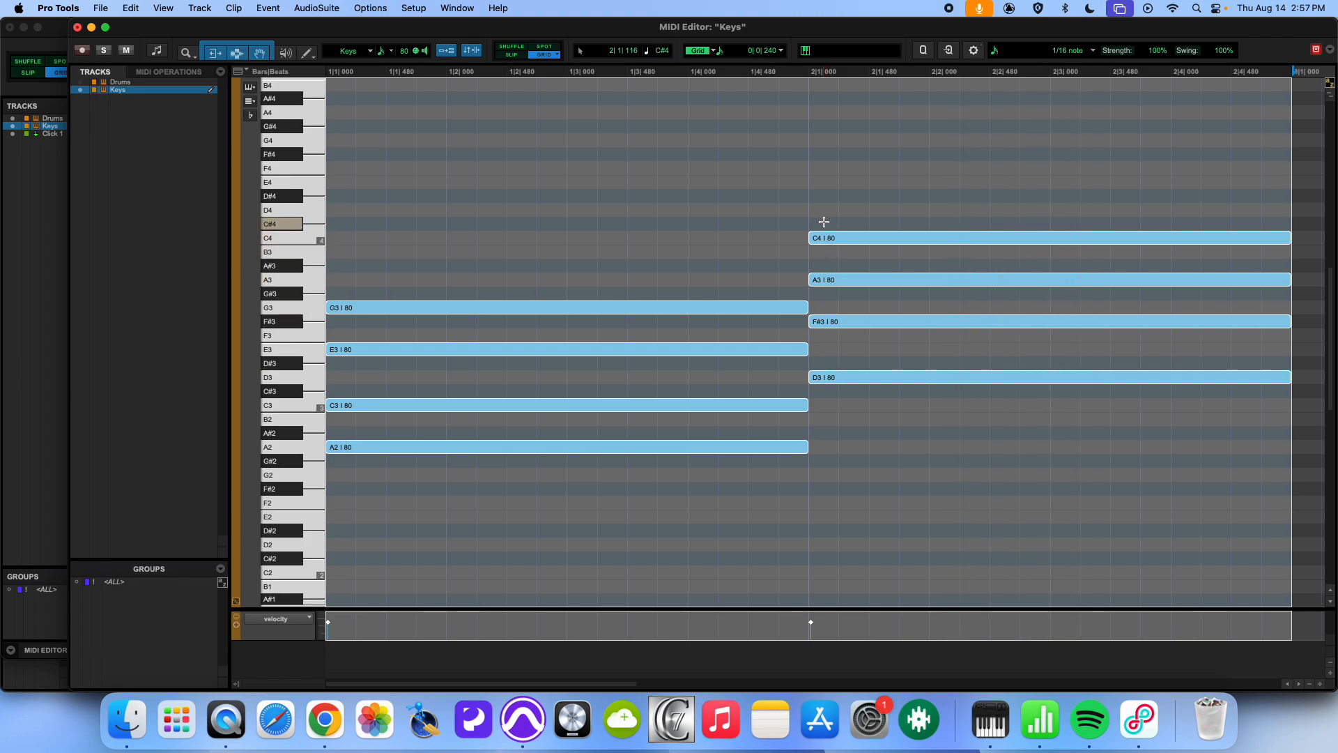
Move the C4 note in bar 2 down to C3 and play back both chords from the start.
left_click(825, 224)
left_click(831, 239)
left_click_drag(831, 239, 834, 408)
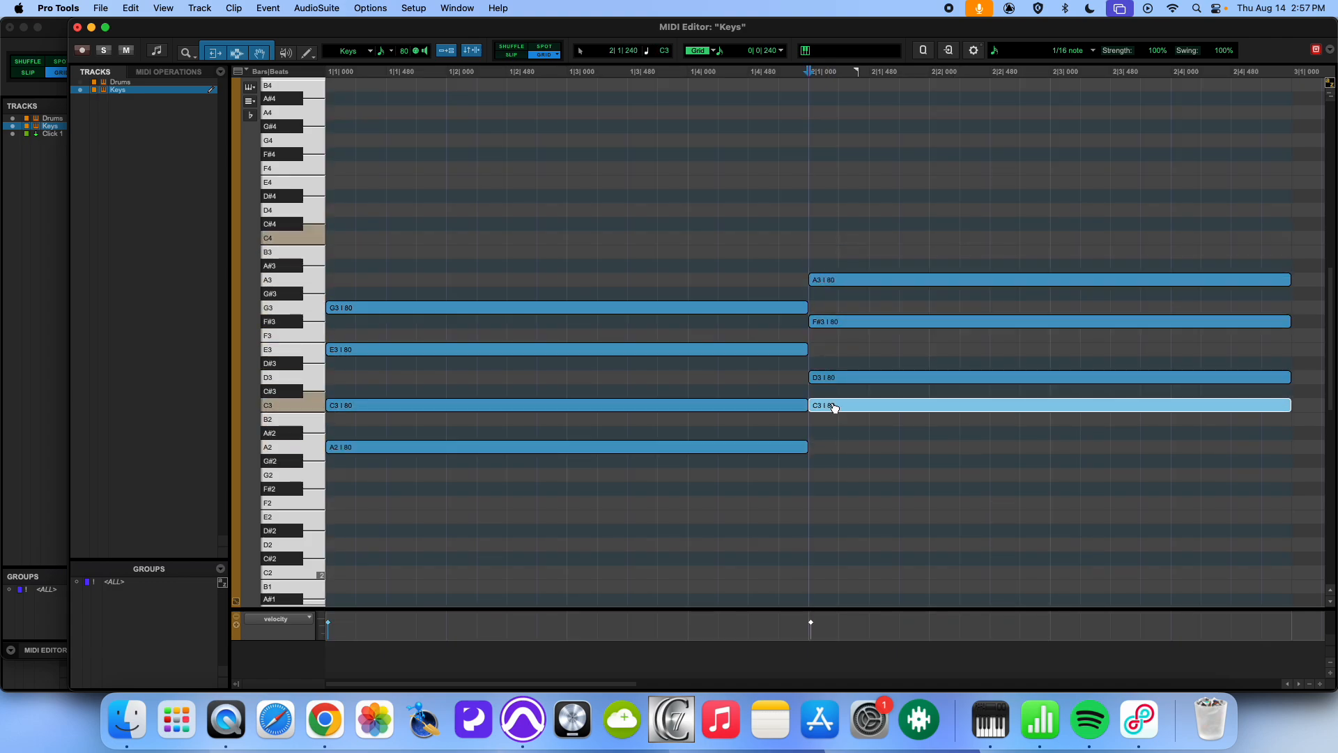
key("space")
key("space")
key("Return")
key("space")
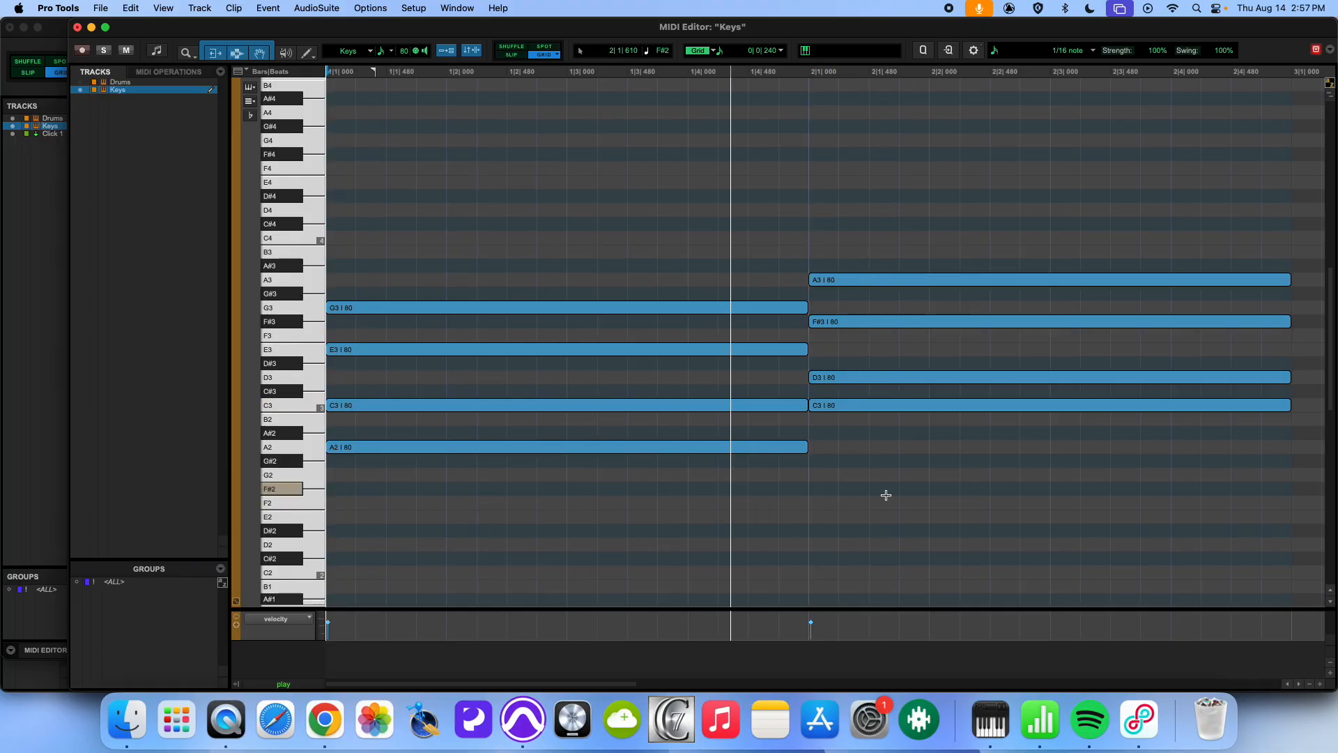
key("space")
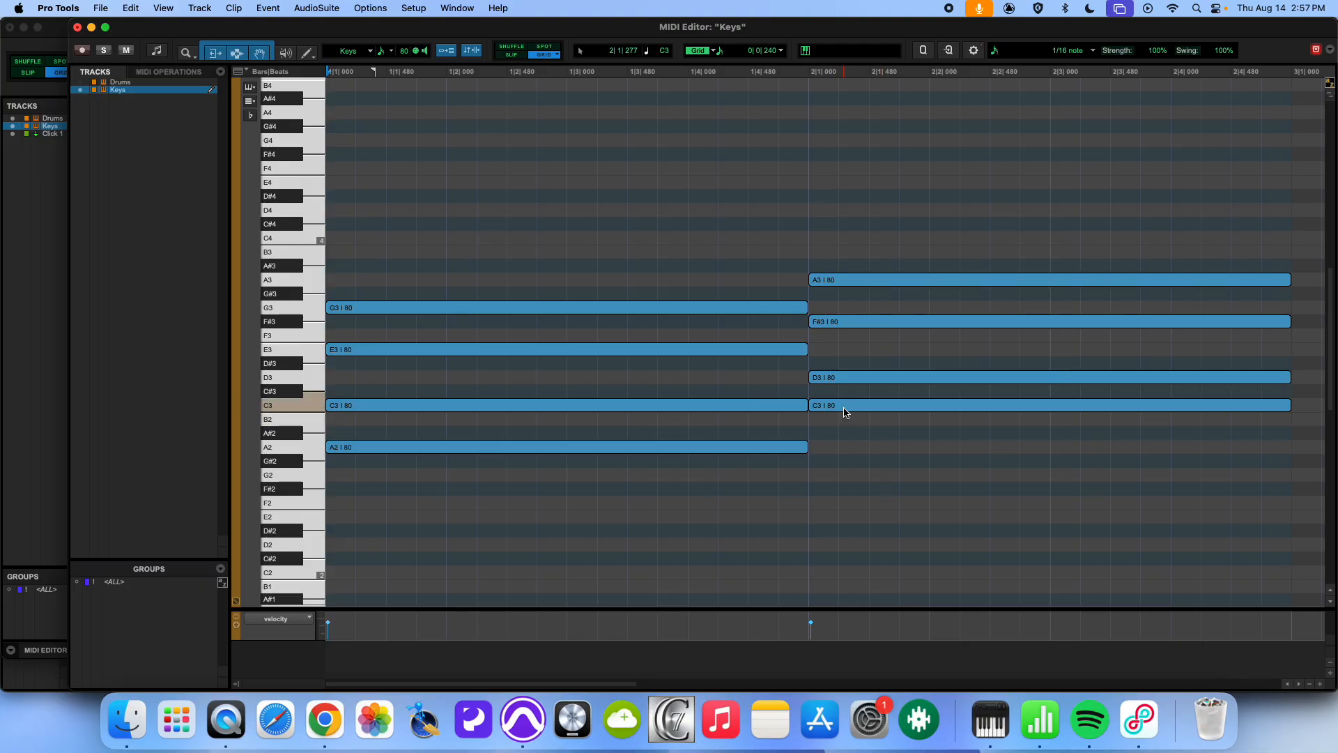
Close the MIDI Editor and duplicate the two-bar Keys clip so the copy starts at bar 3.
left_click(77, 27)
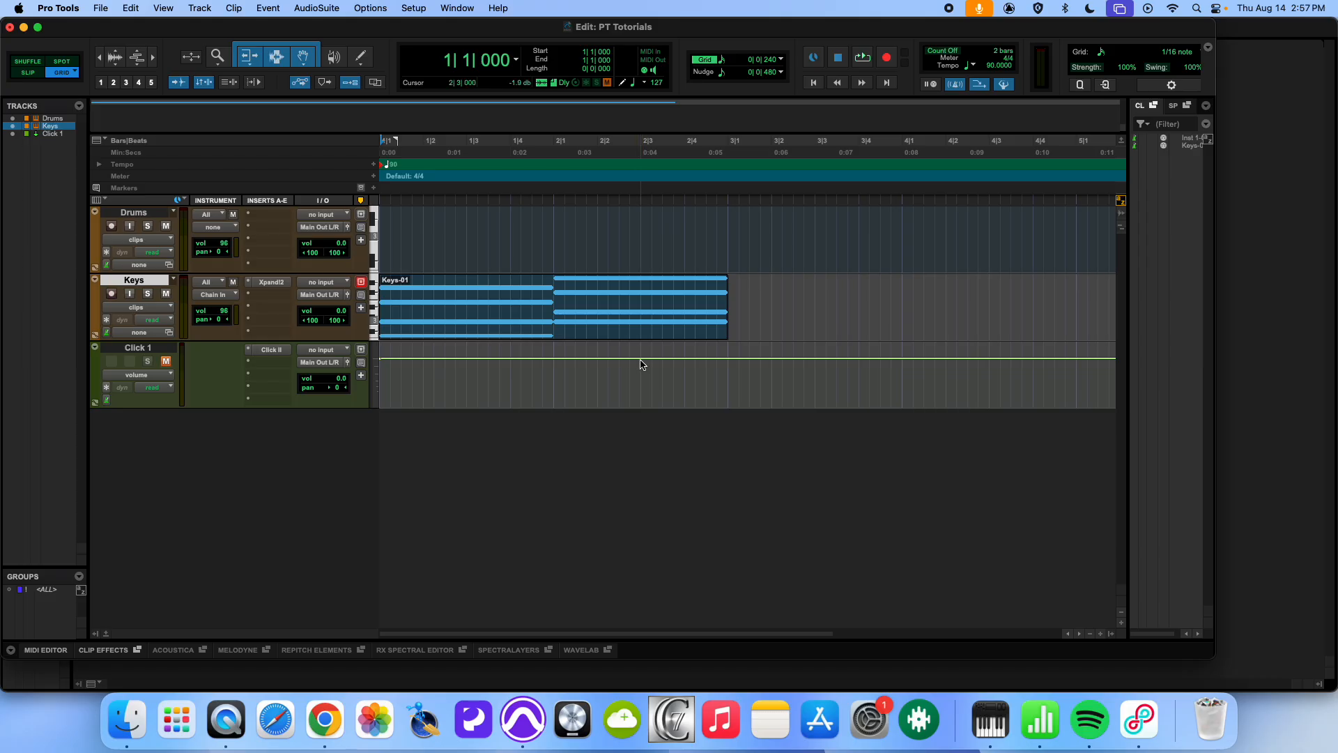
left_click(557, 328)
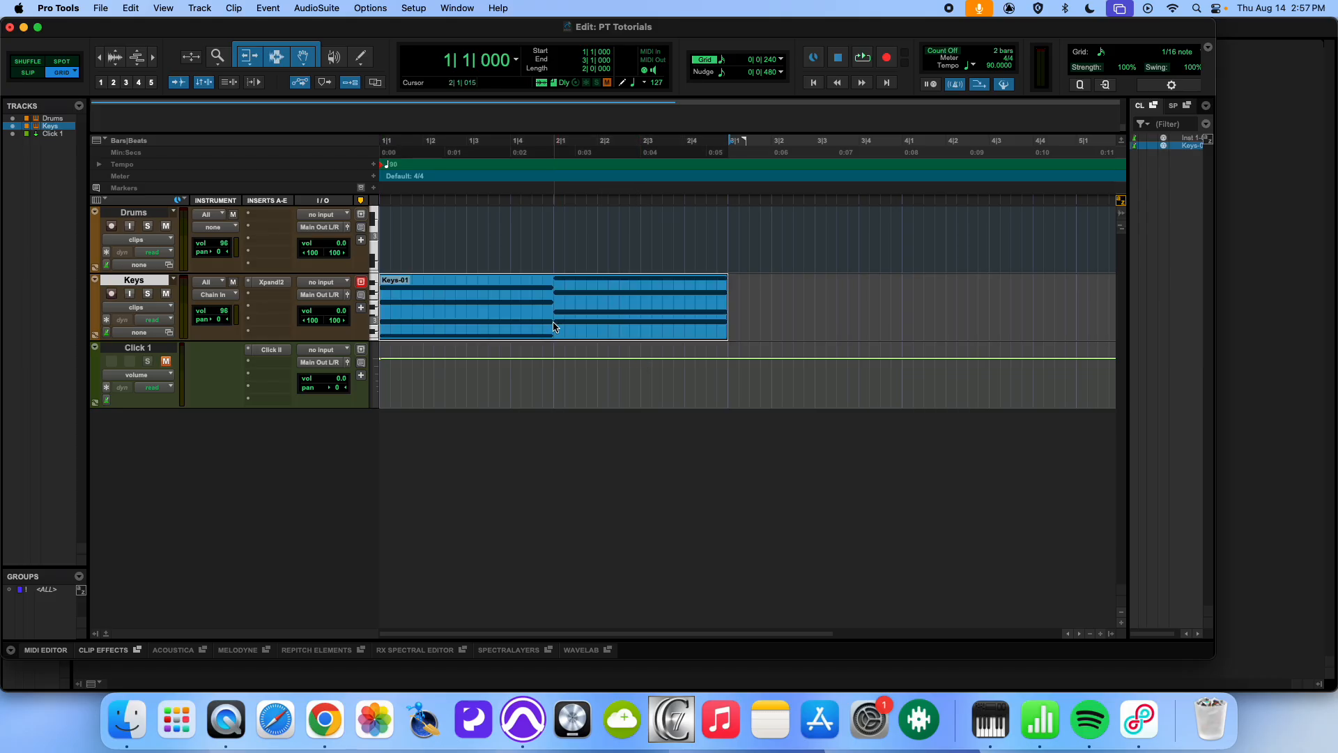
key("super+d")
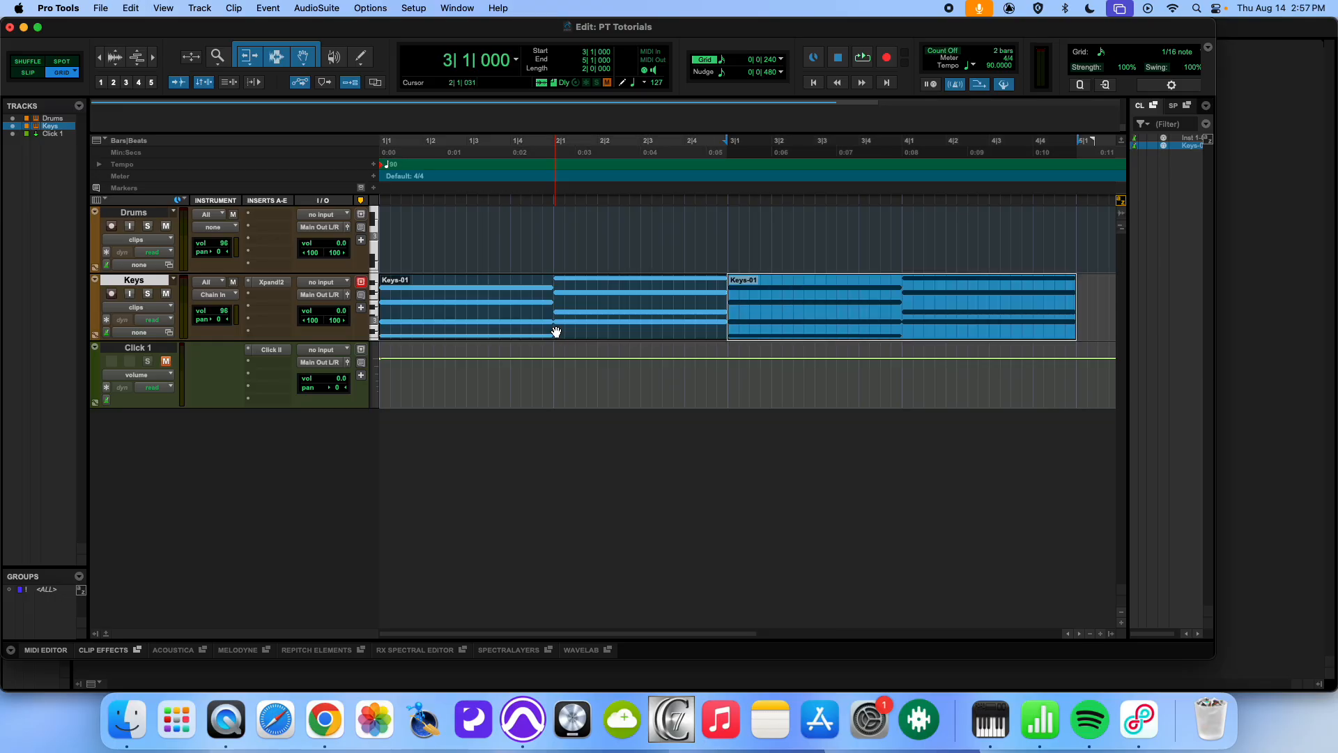
key("super+z")
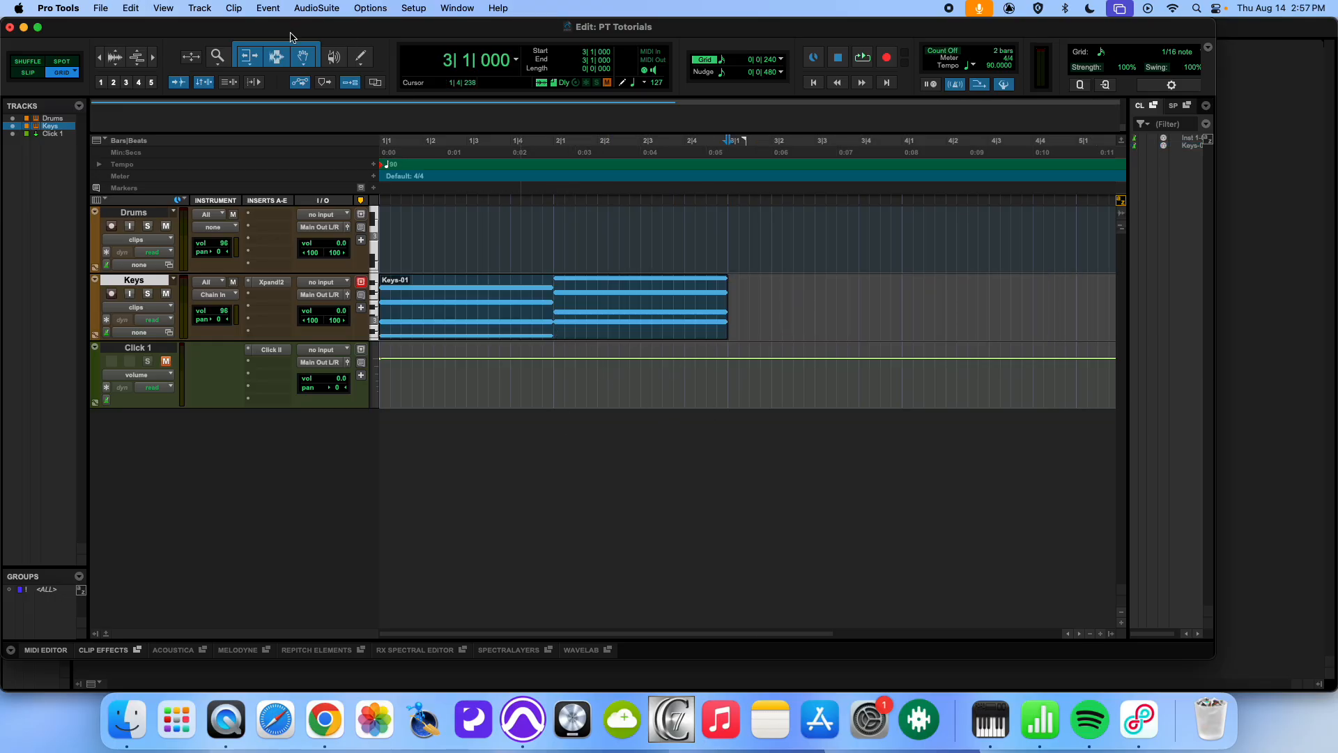
left_click(492, 330)
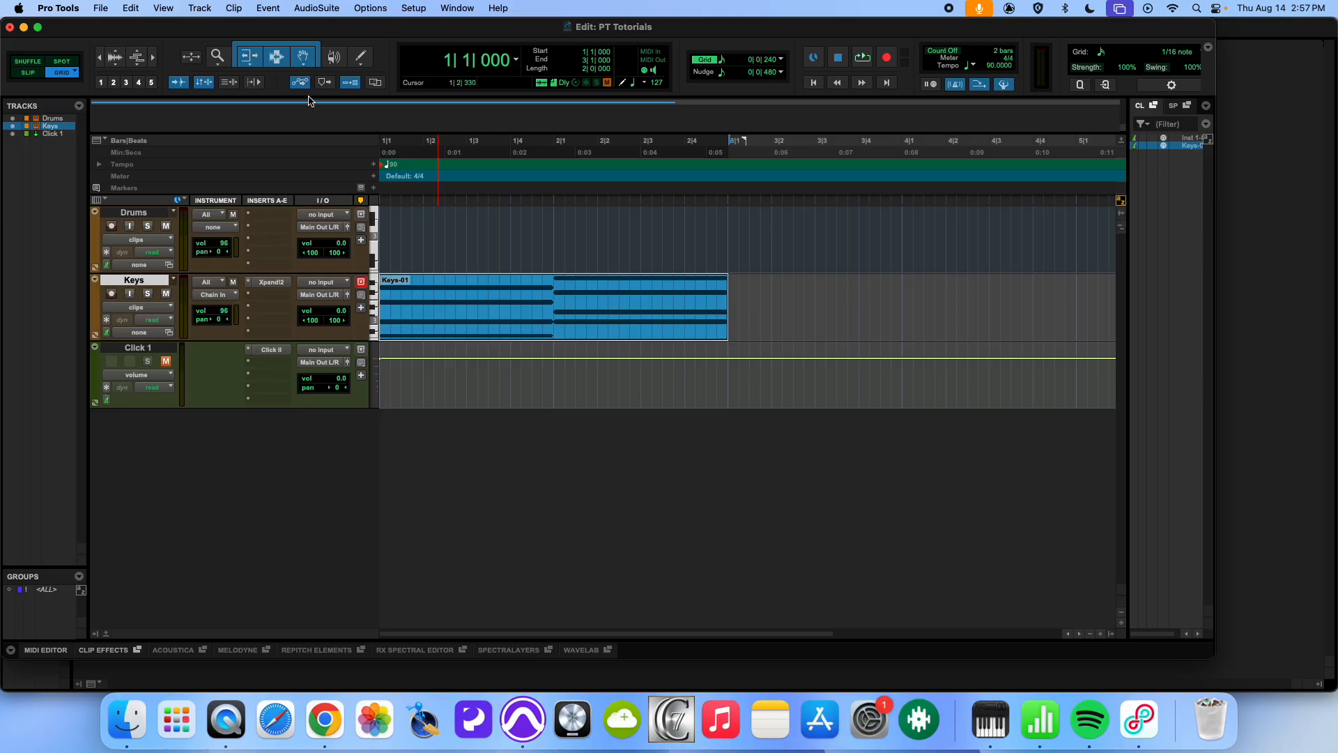
key("super+d")
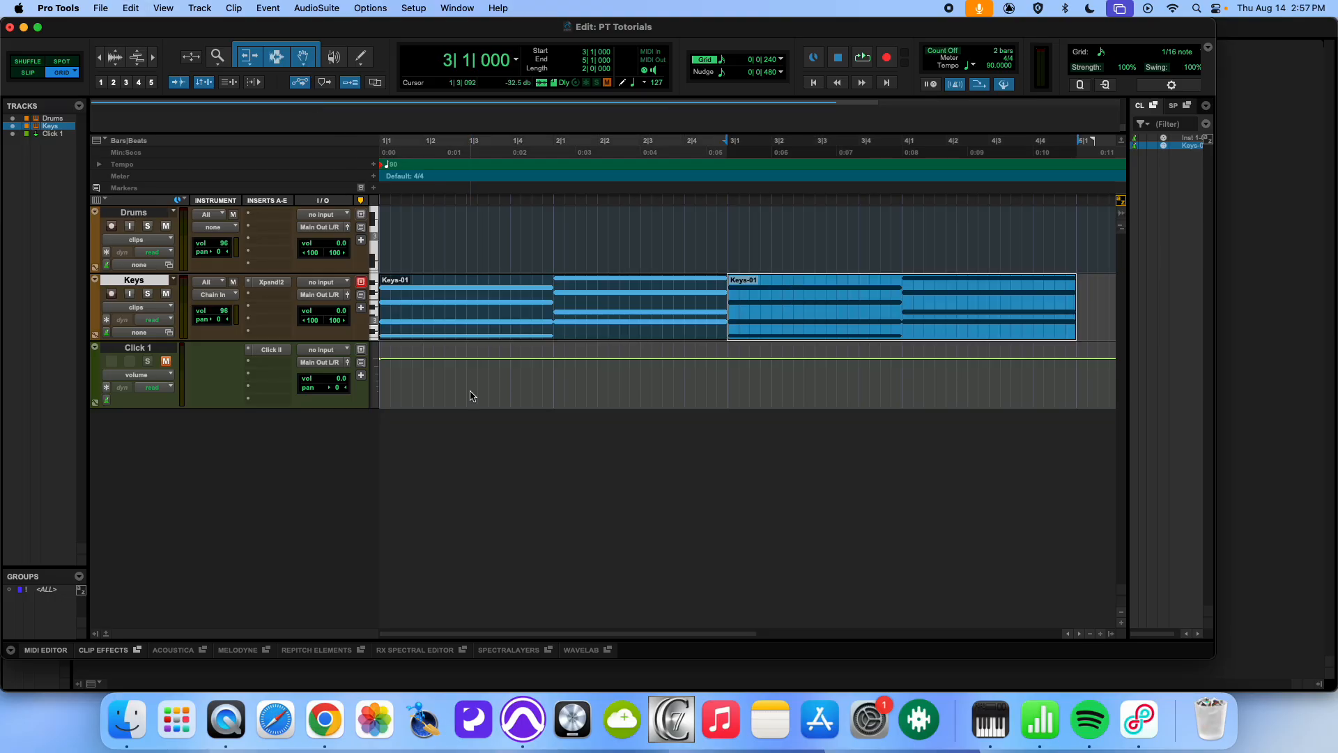
key("super+bracketleft")
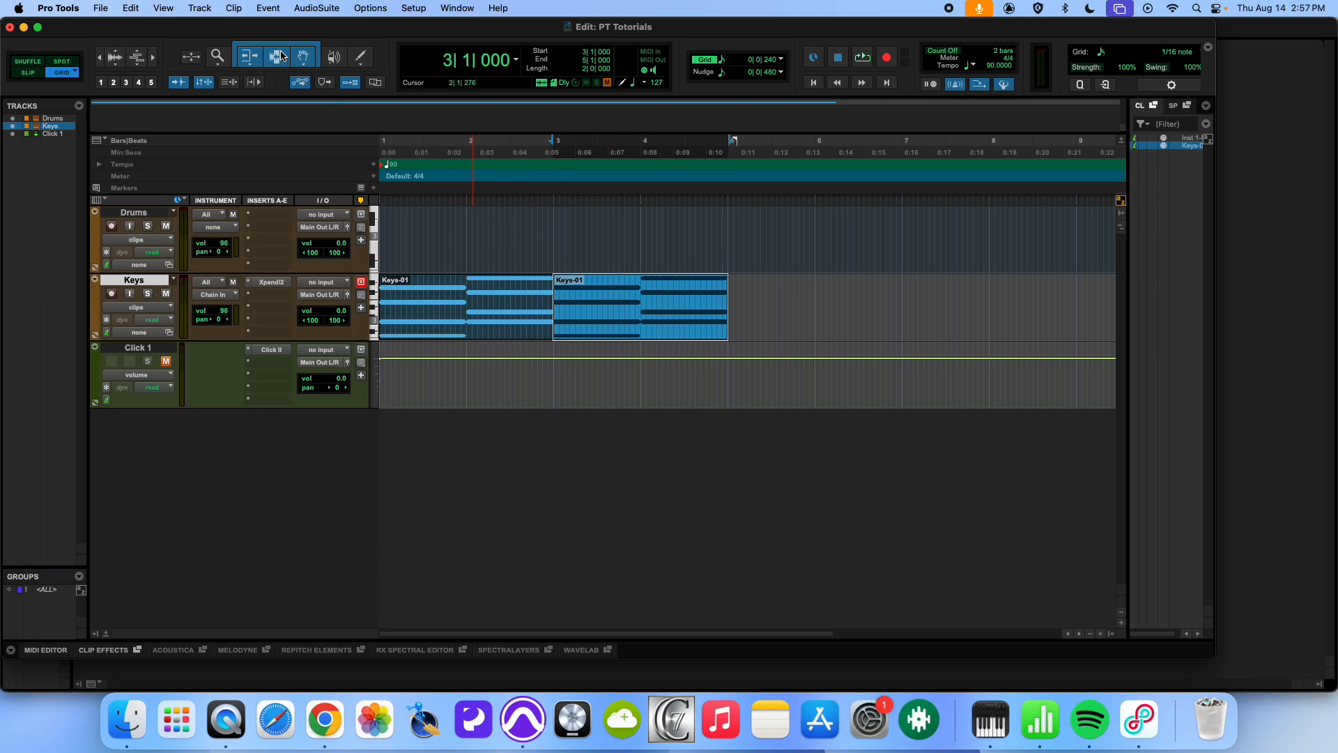
Try separating the second Keys clip at the start of bar 4.
left_click(642, 288)
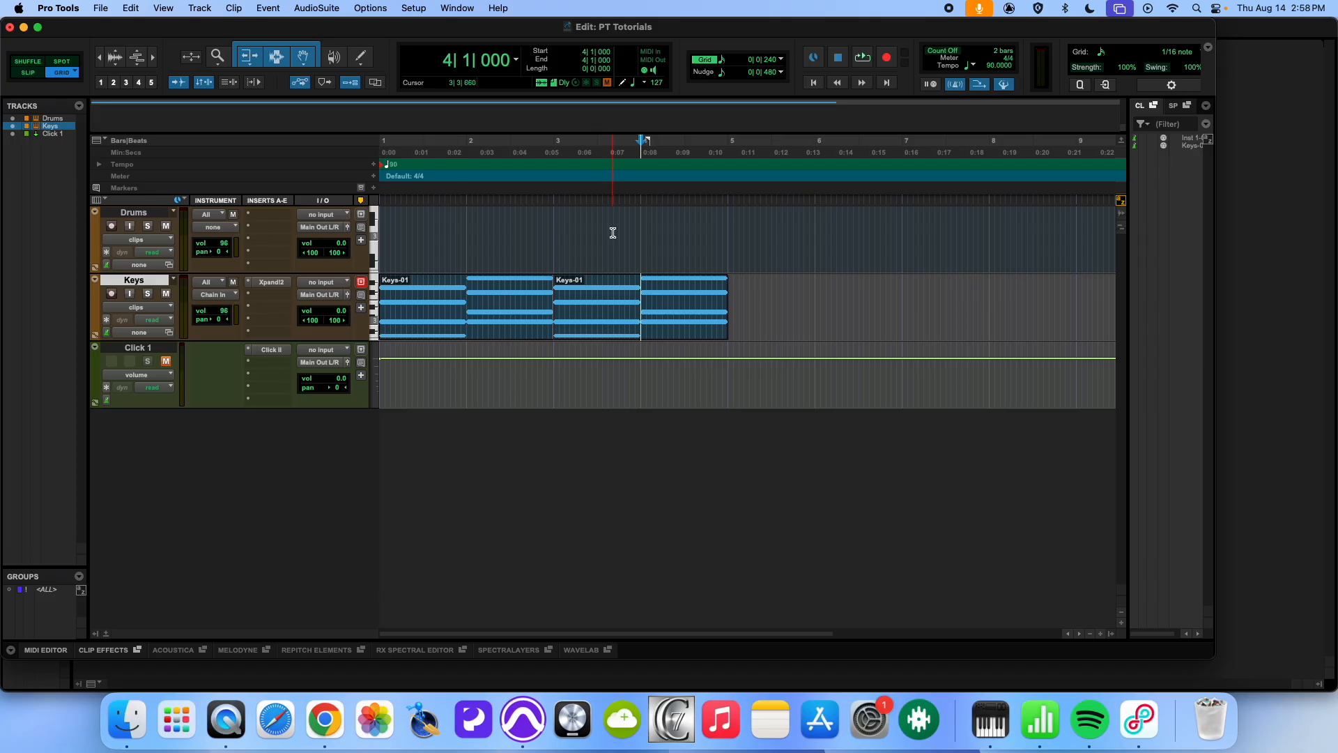
key("super+e")
left_click(131, 7)
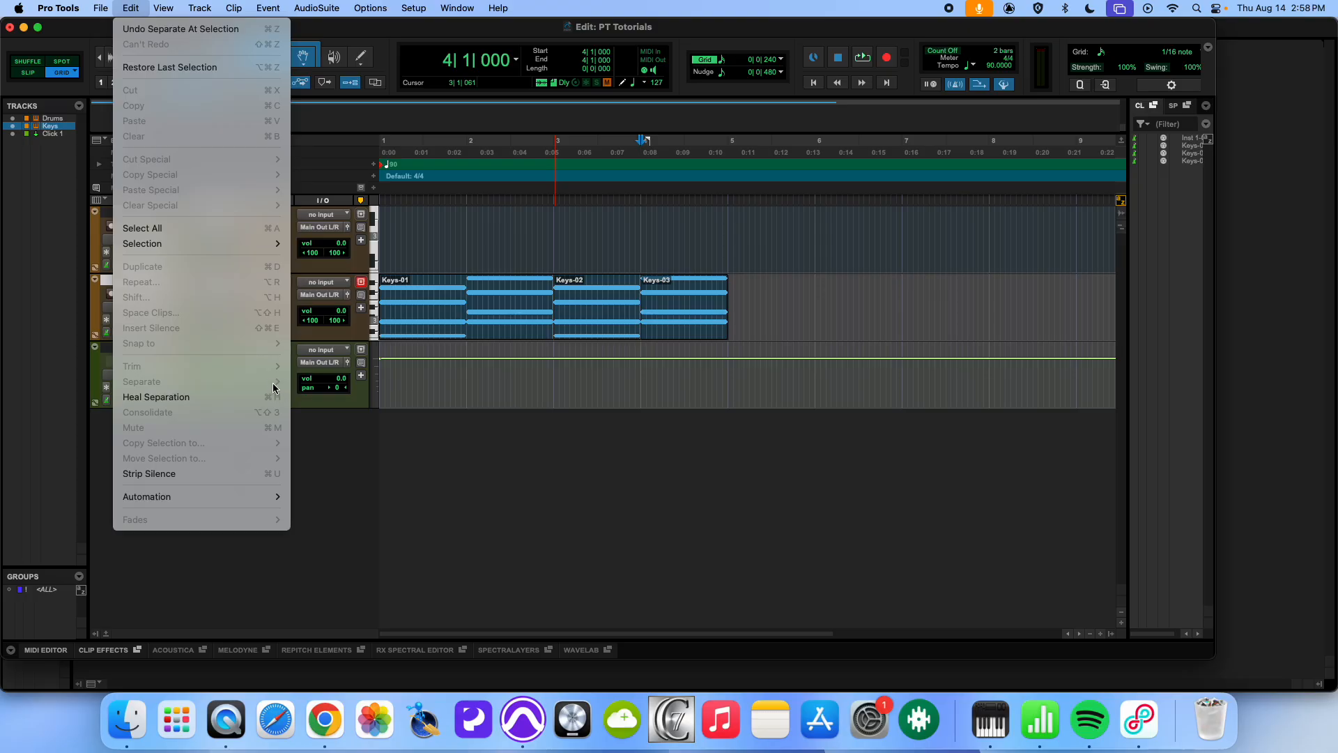
left_click(644, 396)
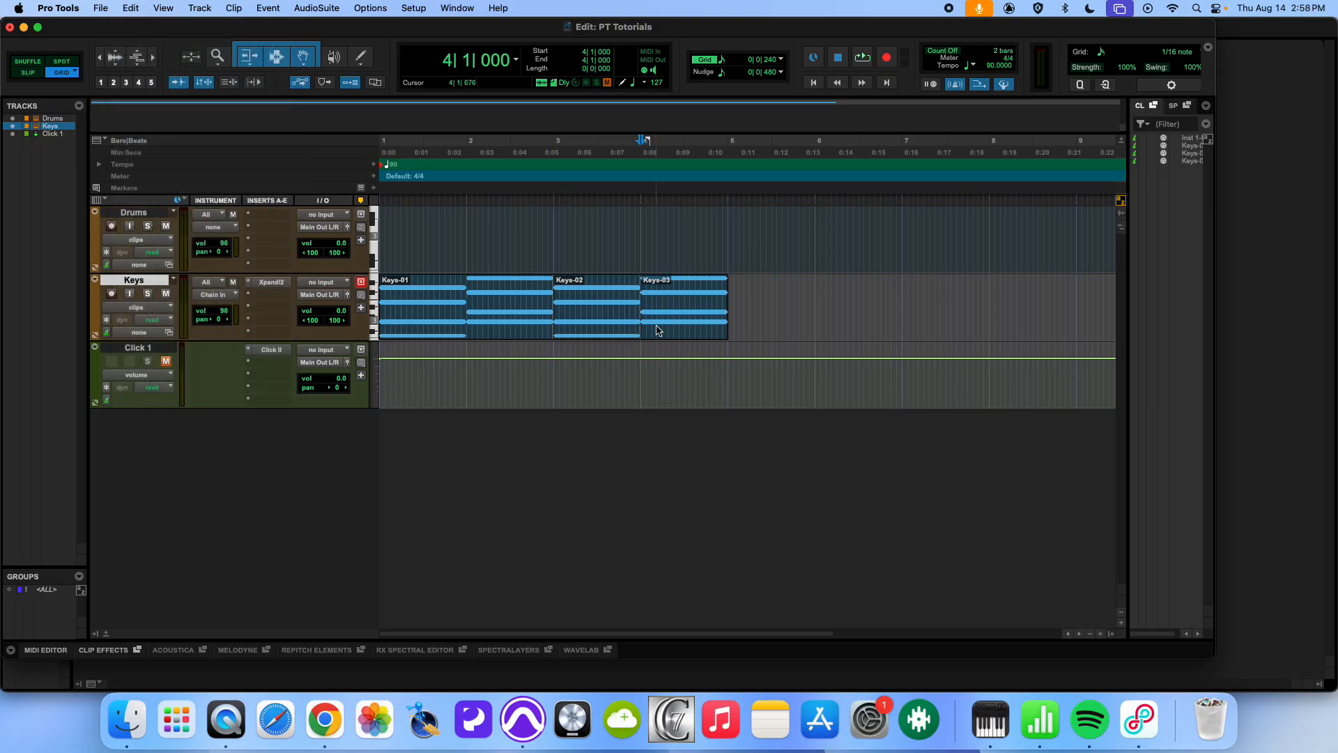
Try duplicating the separated one-bar clip at bar 4 and undo the duplicate.
left_click(656, 330)
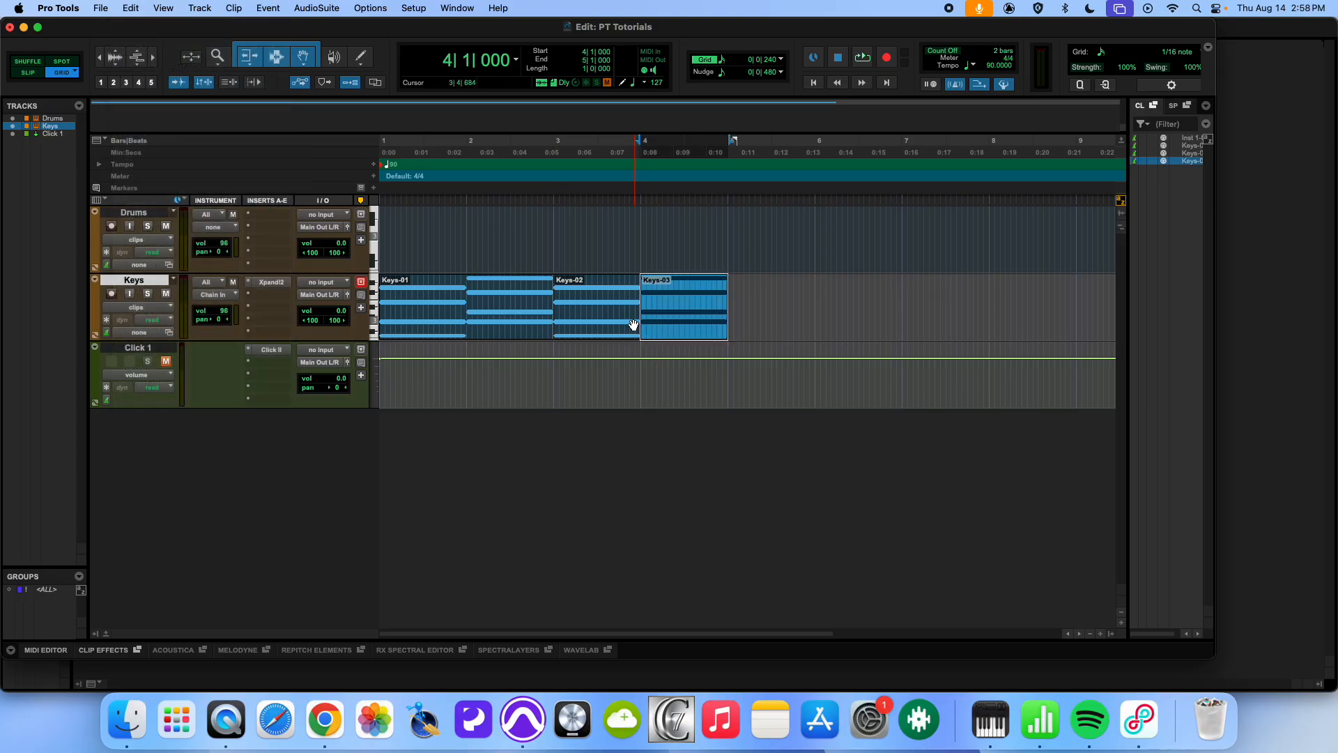
key("super+d")
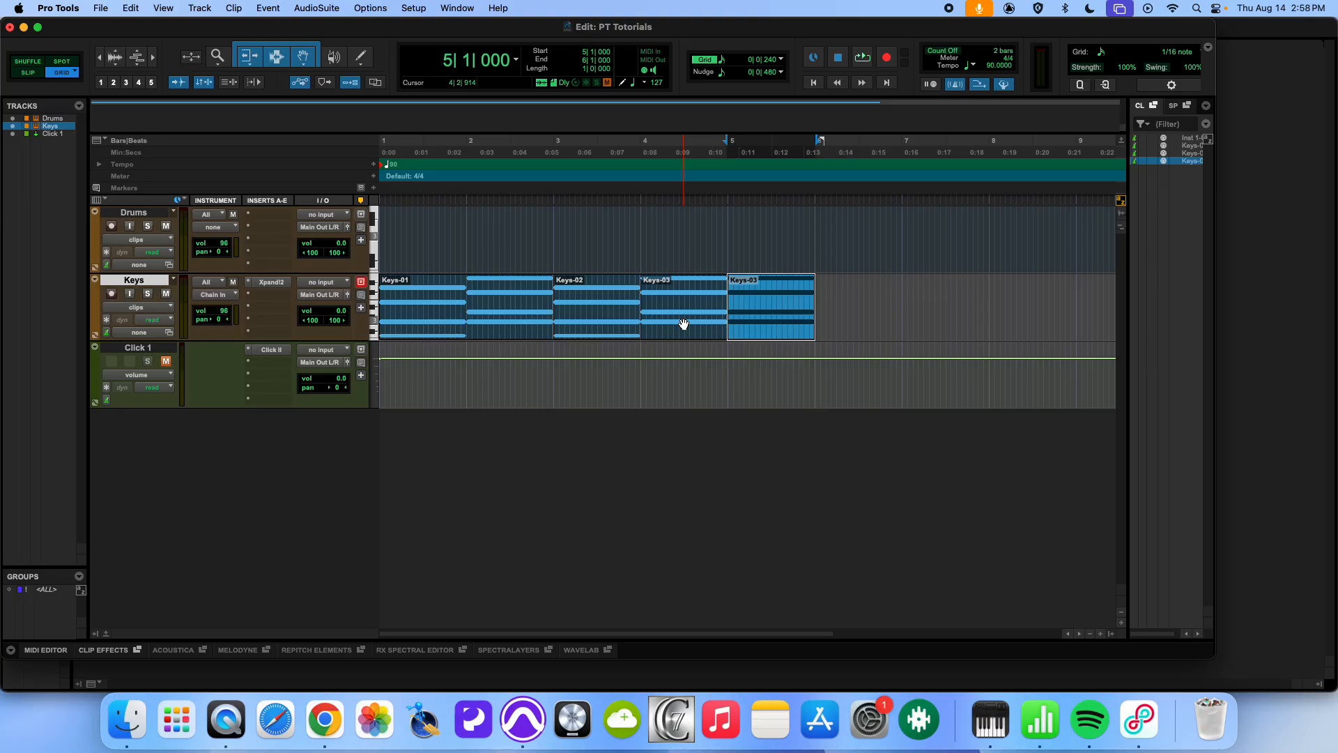
key("super+z")
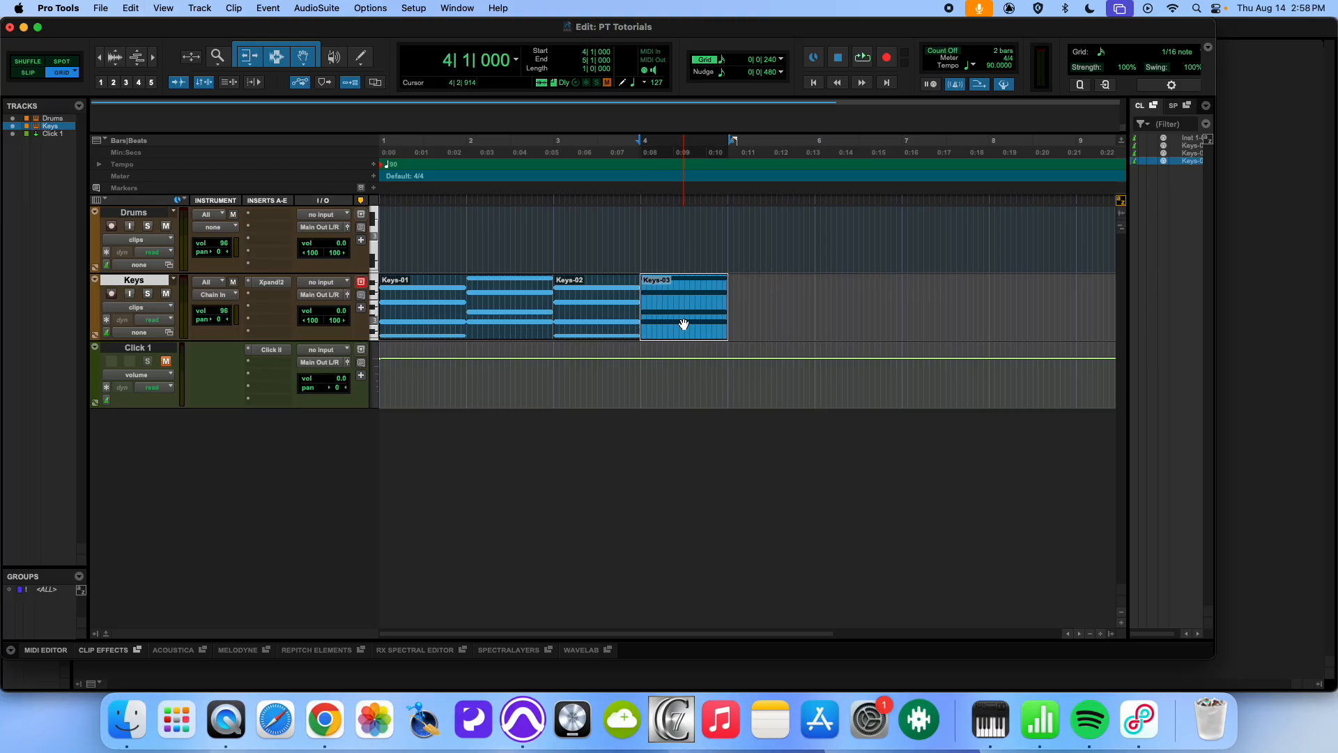
Select both two-bar Keys clips together, spanning bars 1 to 4.
left_click(625, 324, "shift")
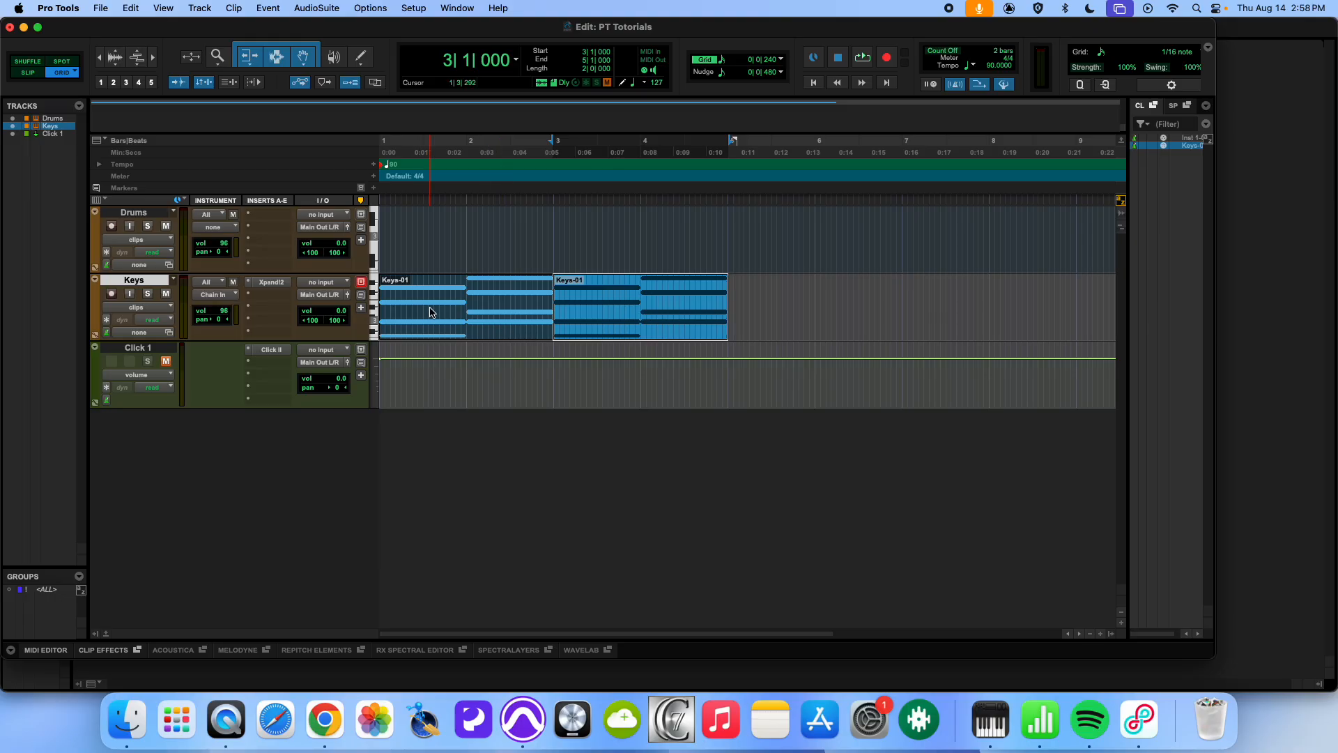
left_click(503, 322, "shift")
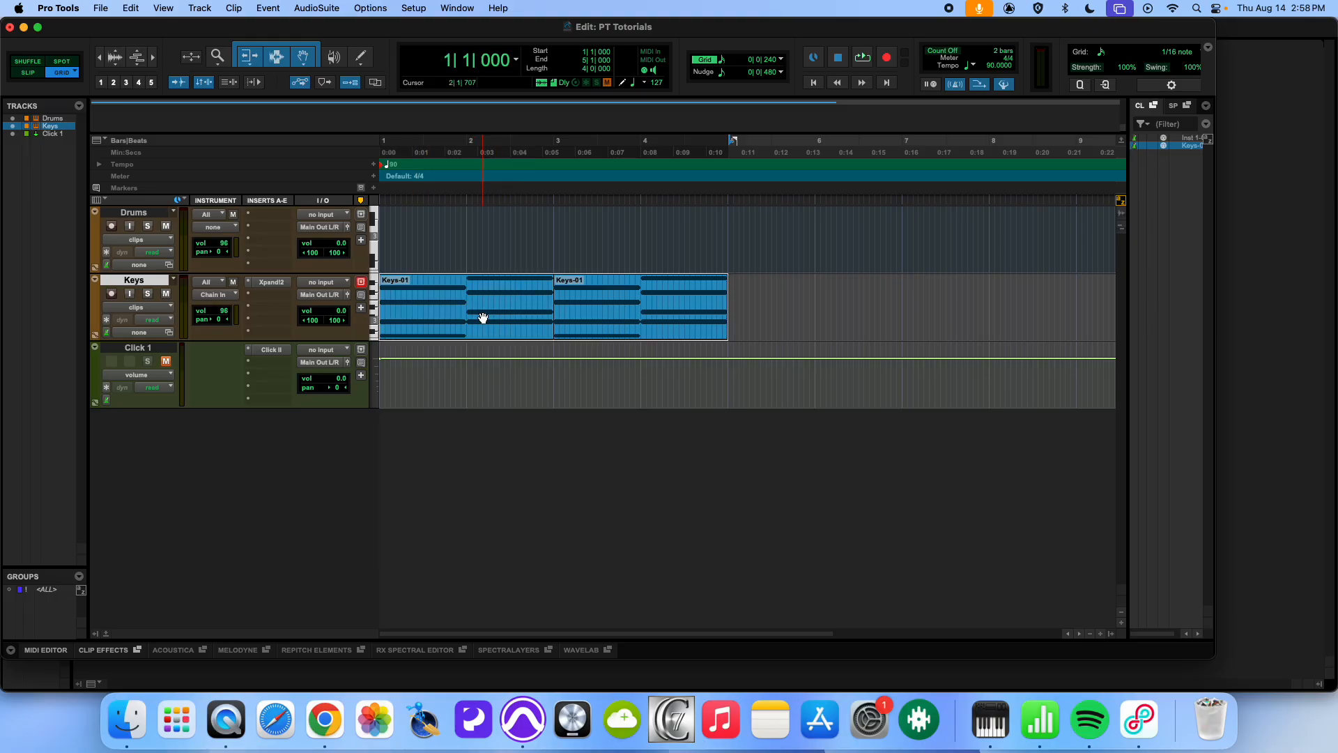